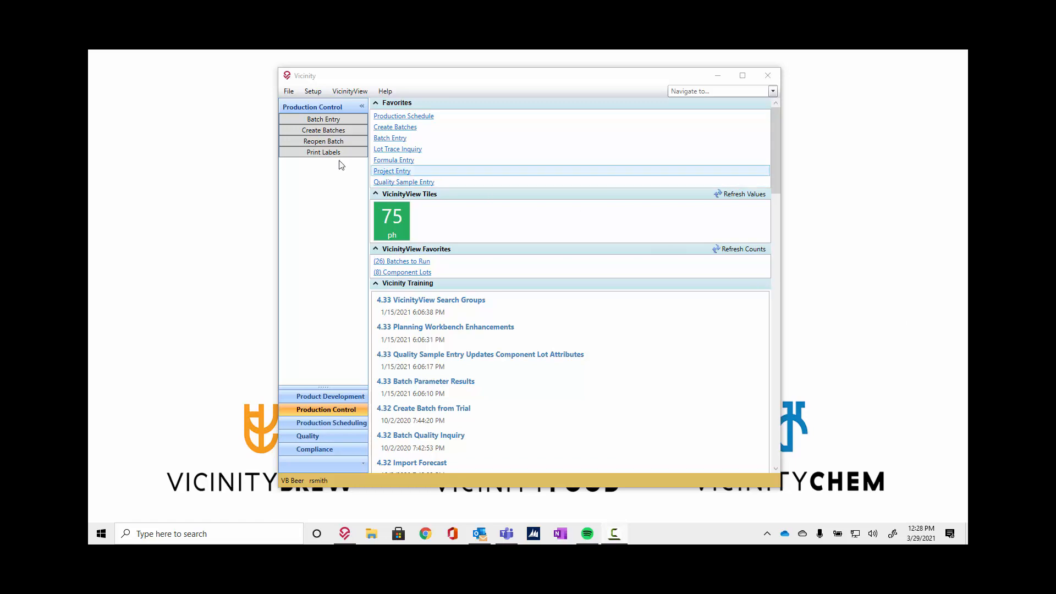
Open Batch Entry and load batch WE-0533 at the GEORGIA facility
{"action": "left_click", "coordinate": [383, 138]}
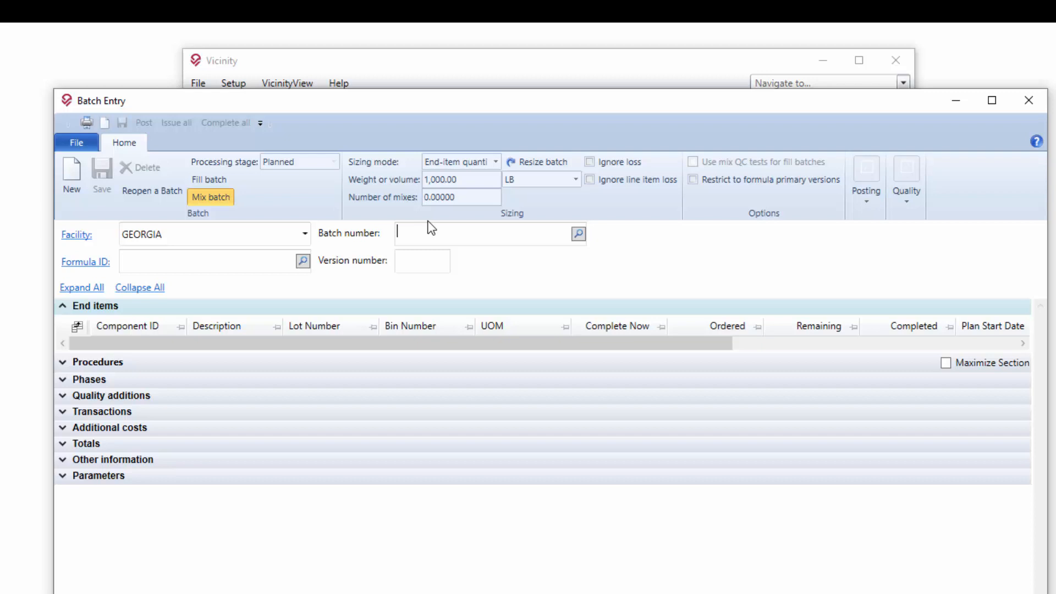
{"action": "type", "text": "533"}
{"action": "key", "text": "Return"}
{"action": "double_click", "coordinate": [428, 144]}
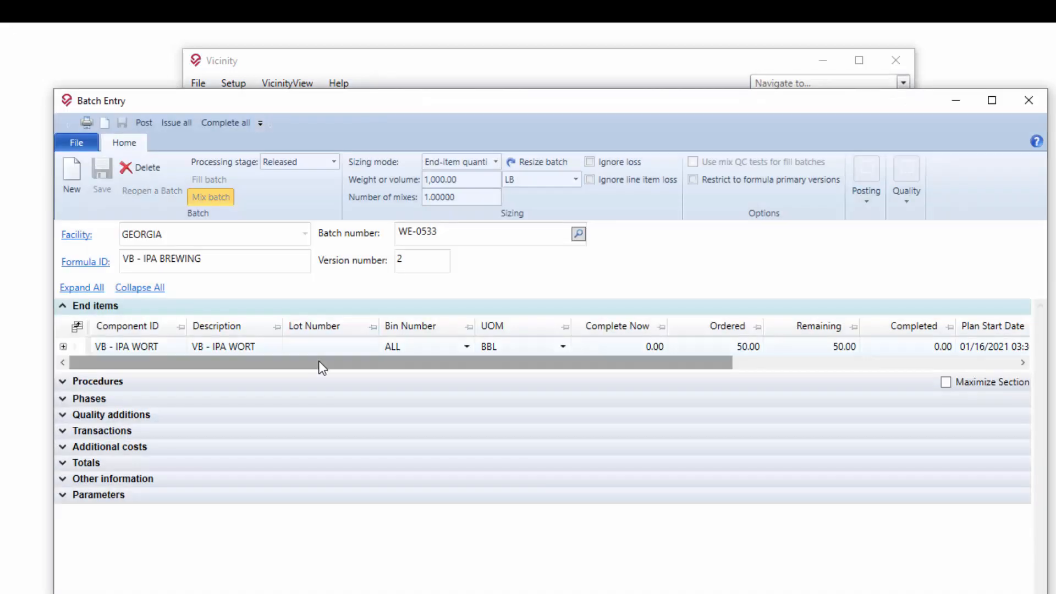
Set the Complete Now quantity of the VB - IPA WORT end item to 49
{"action": "left_click", "coordinate": [324, 348]}
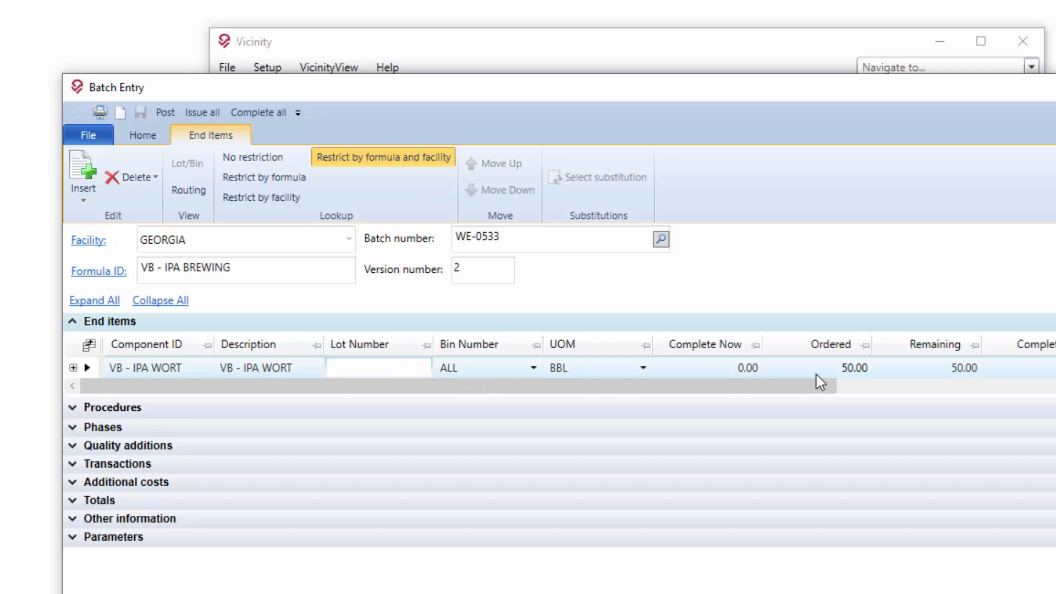
{"action": "left_click", "coordinate": [740, 377]}
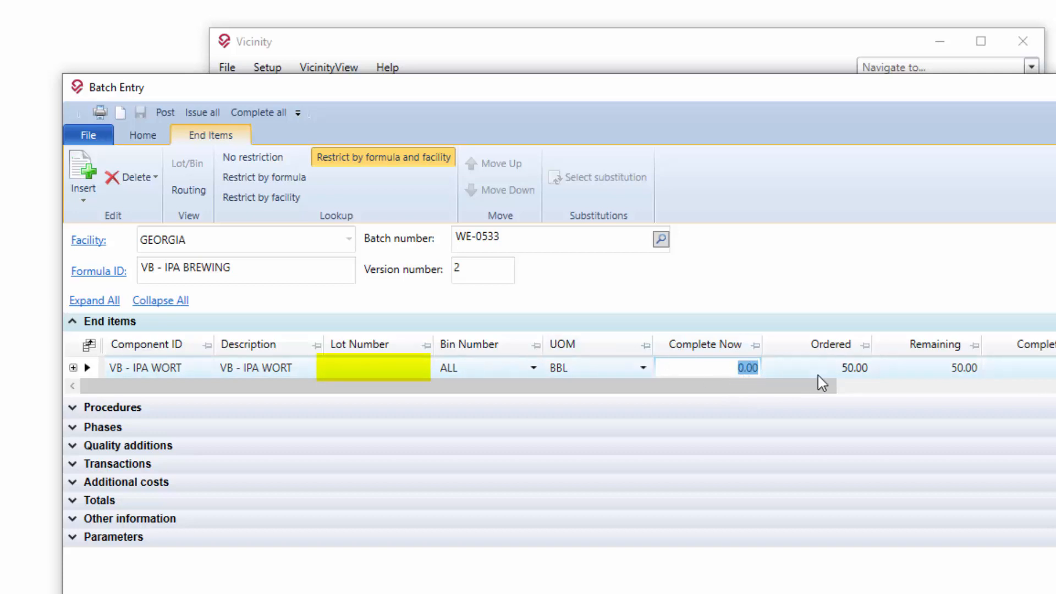
{"action": "type", "text": "49."}
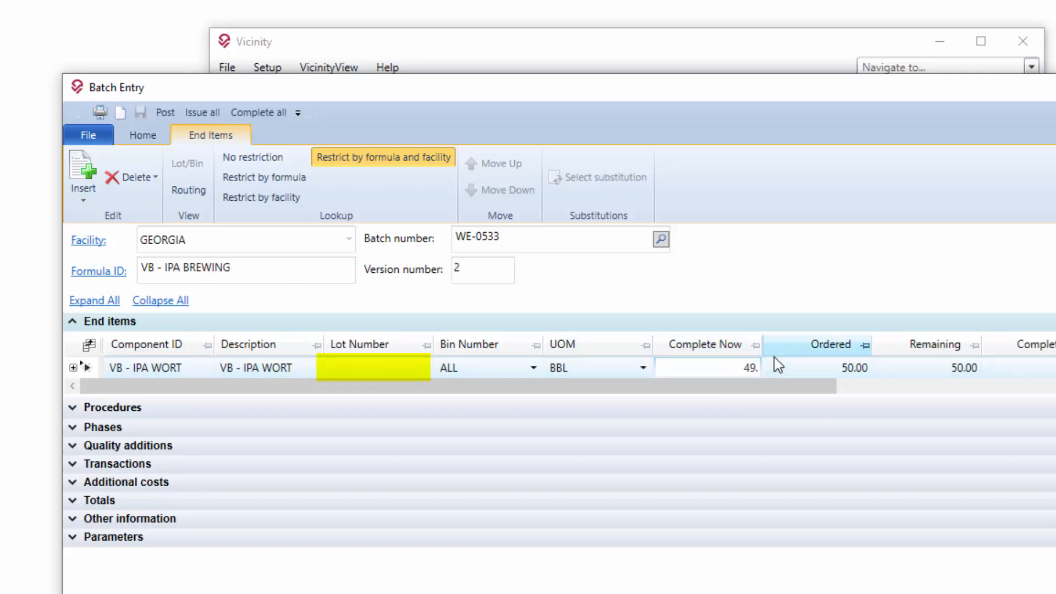
{"action": "left_click", "coordinate": [774, 361]}
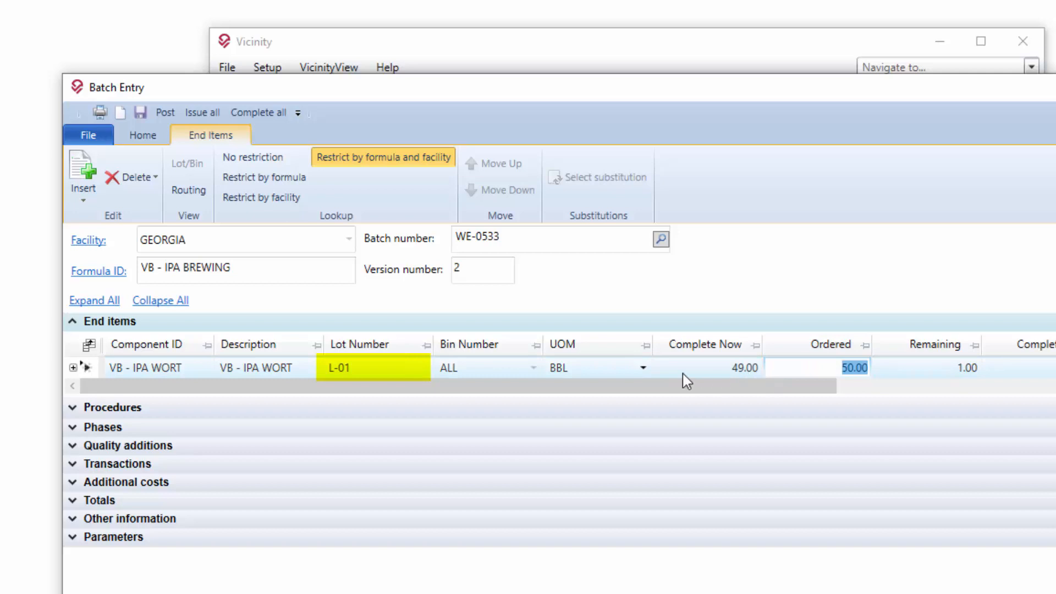
Clear the lot number of the VB - IPA WORT end item
{"action": "left_click", "coordinate": [364, 375]}
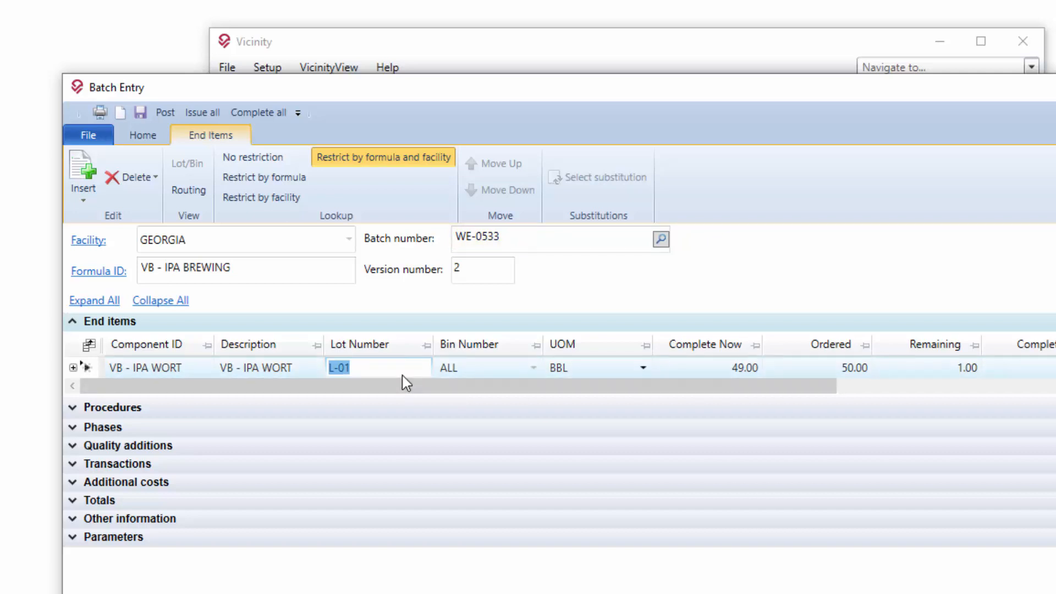
{"action": "type", "text": "0"}
{"action": "key", "text": "Tab"}
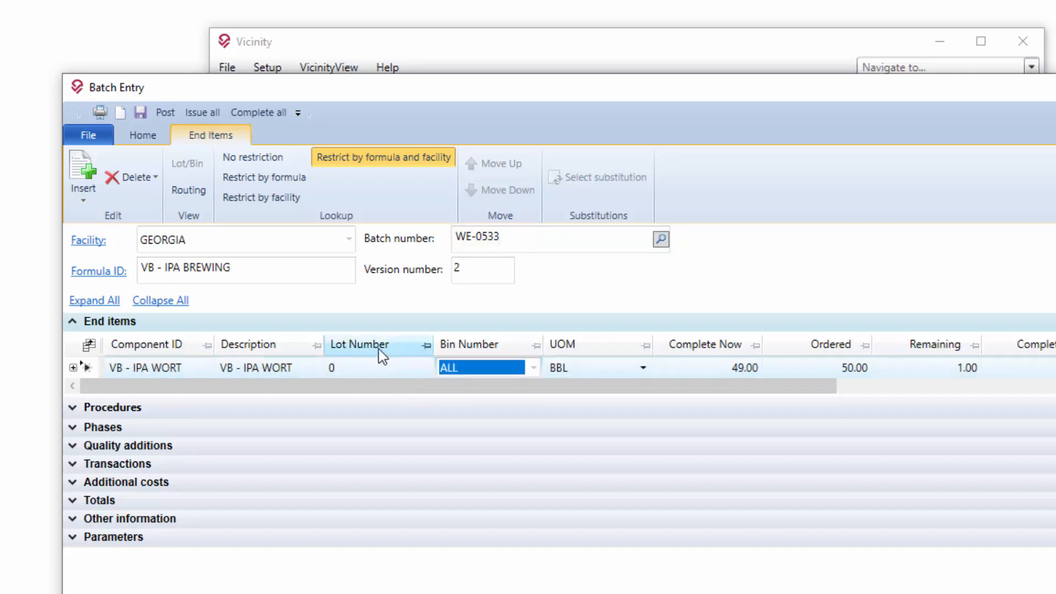
{"action": "left_click", "coordinate": [408, 370]}
{"action": "key", "text": "BackSpace"}
{"action": "key", "text": "Tab"}
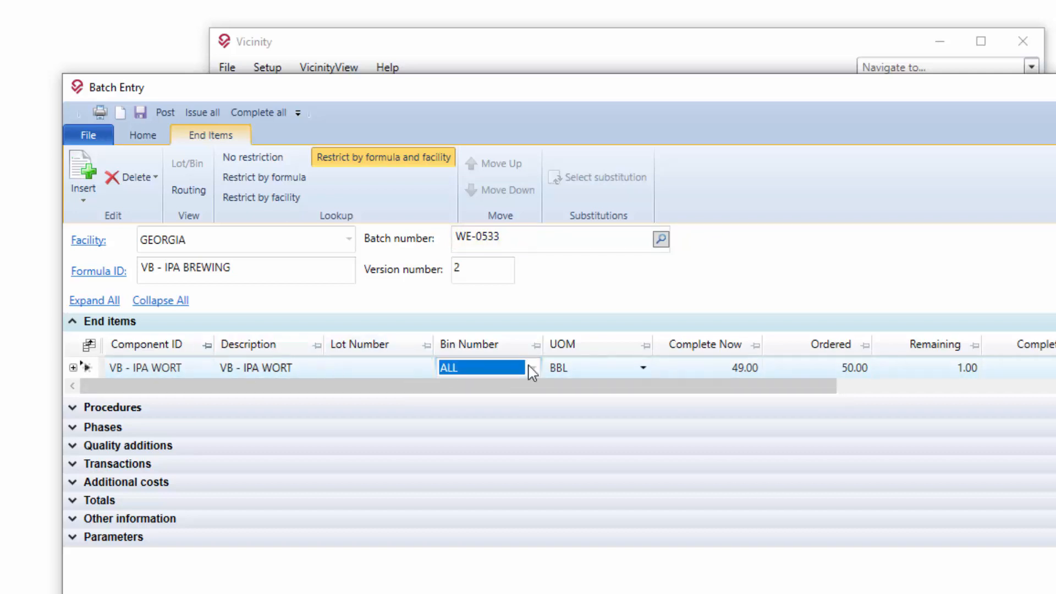
Set the end item's Complete Now quantity to 0 and delete the VB - IPA WORT end item from the batch
{"action": "key", "text": "Tab"}
{"action": "type", "text": "0"}
{"action": "key", "text": "Tab"}
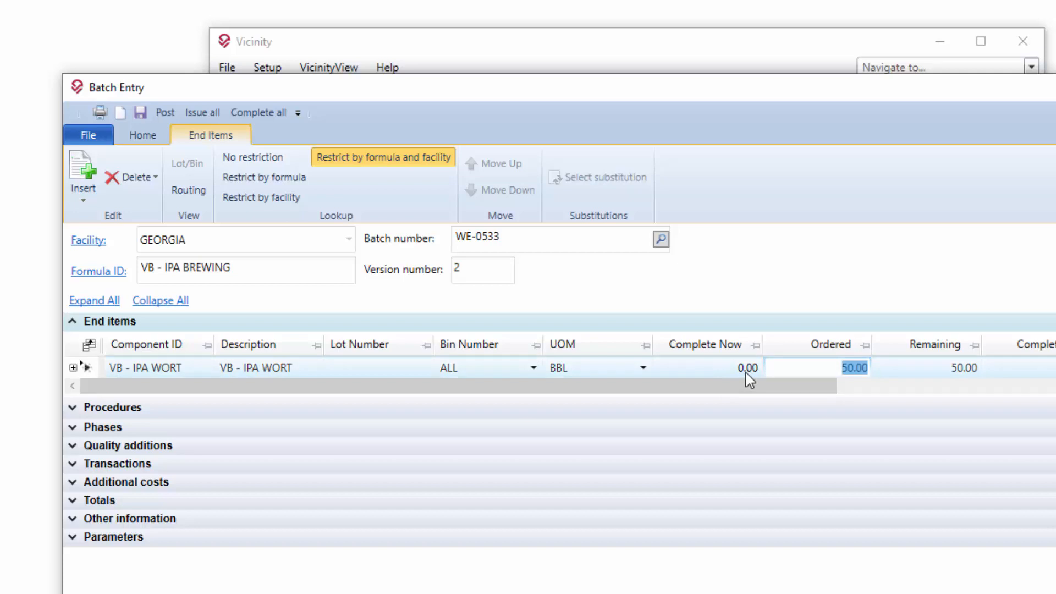
{"action": "left_click", "coordinate": [132, 178]}
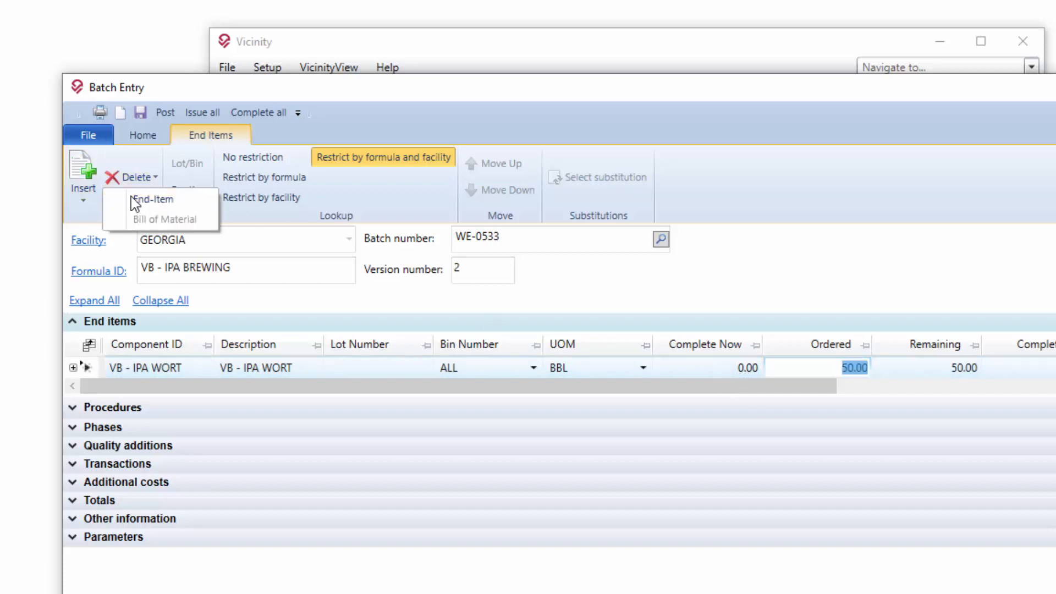
{"action": "left_click", "coordinate": [132, 199]}
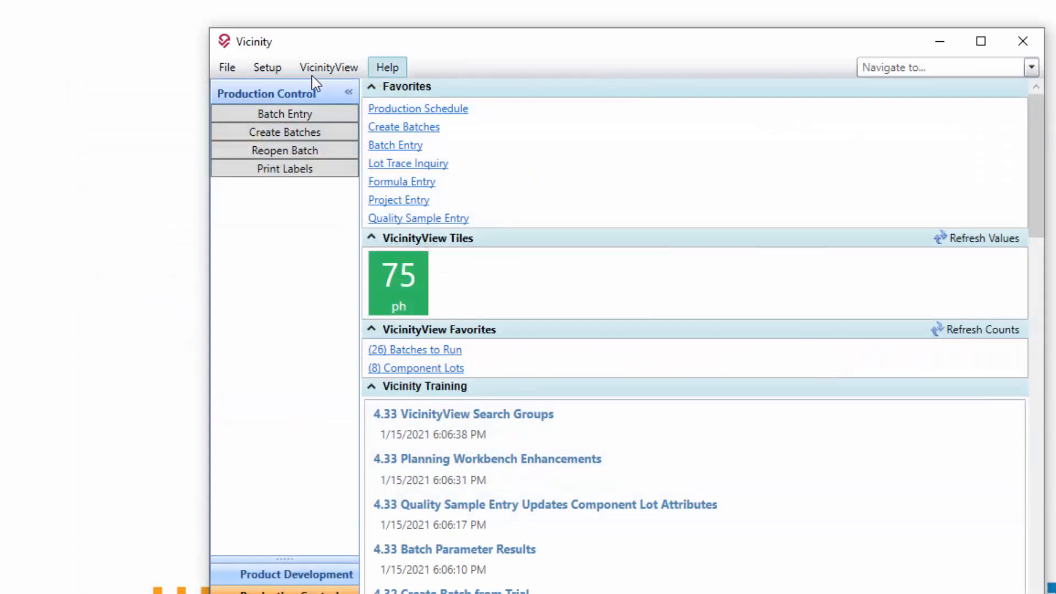
Open the batch types setup and examine the Brew type's lot number definition settings for the GEORGIA facility
{"action": "left_click", "coordinate": [267, 68]}
{"action": "mouse_move", "coordinate": [260, 132]}
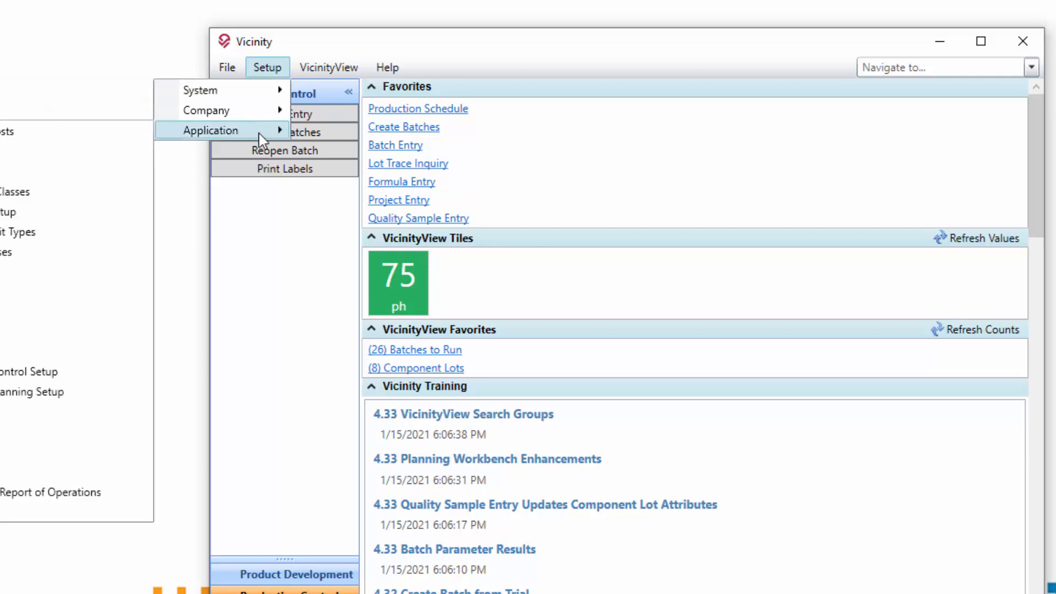
{"action": "left_click", "coordinate": [19, 174]}
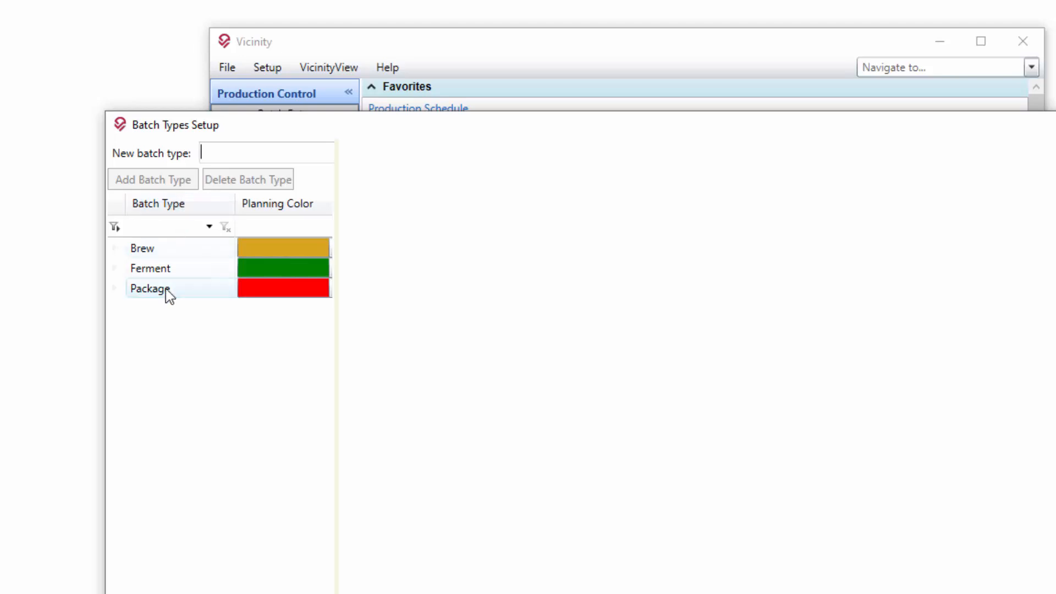
{"action": "left_click", "coordinate": [166, 249]}
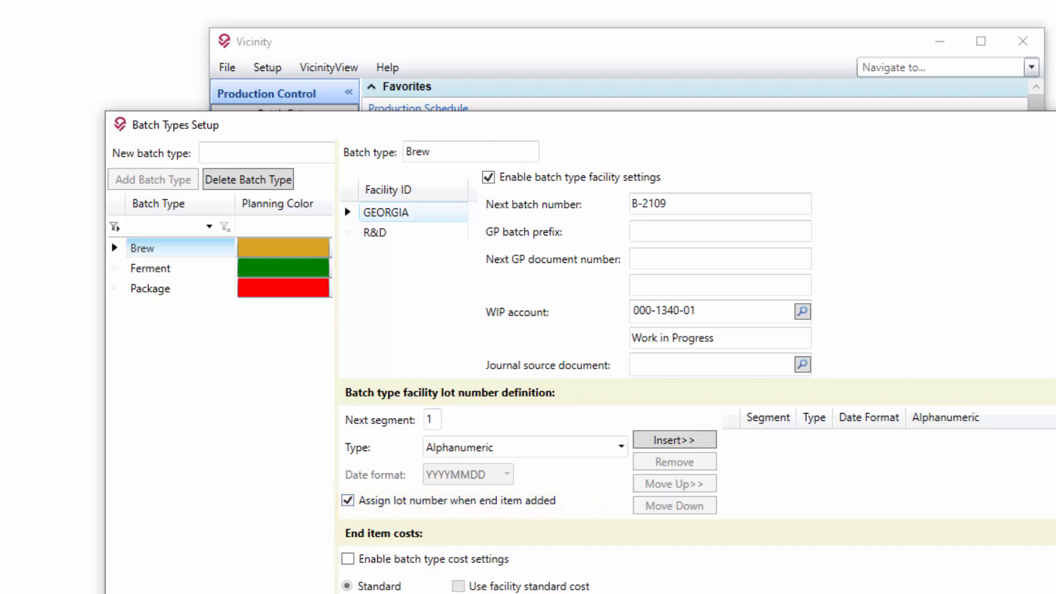
{"action": "key", "text": "Escape"}
Reopen batch WE-0533 in Batch Entry
{"action": "left_click", "coordinate": [396, 152]}
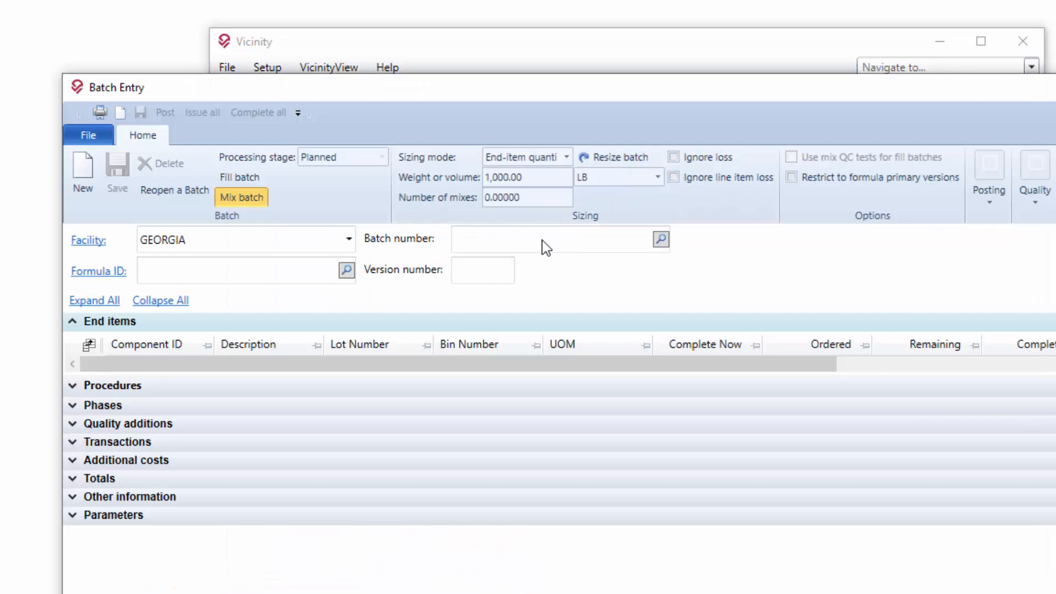
{"action": "type", "text": "533"}
{"action": "key", "text": "Tab"}
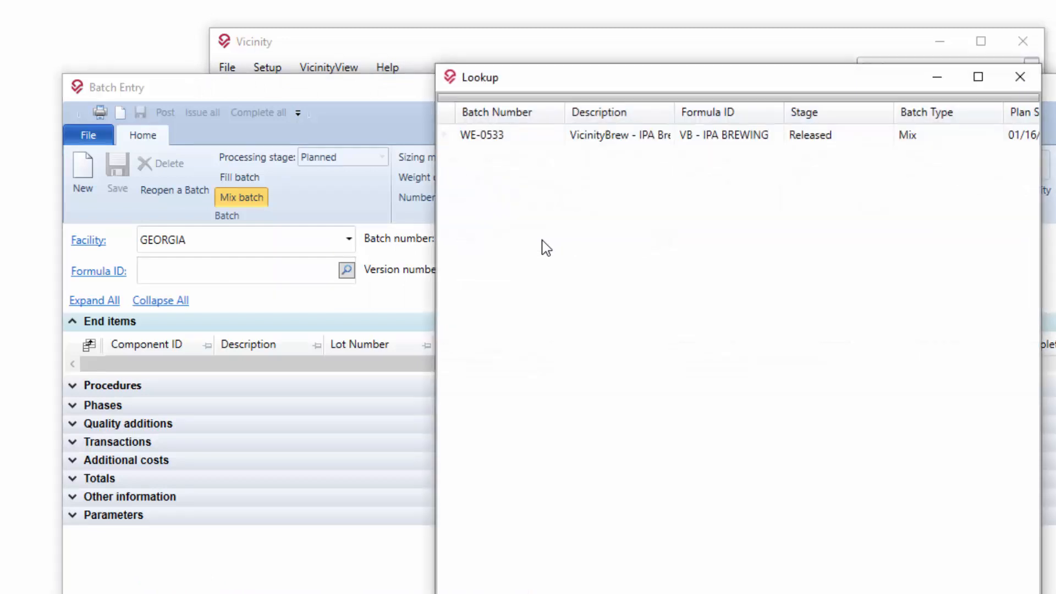
{"action": "double_click", "coordinate": [481, 145]}
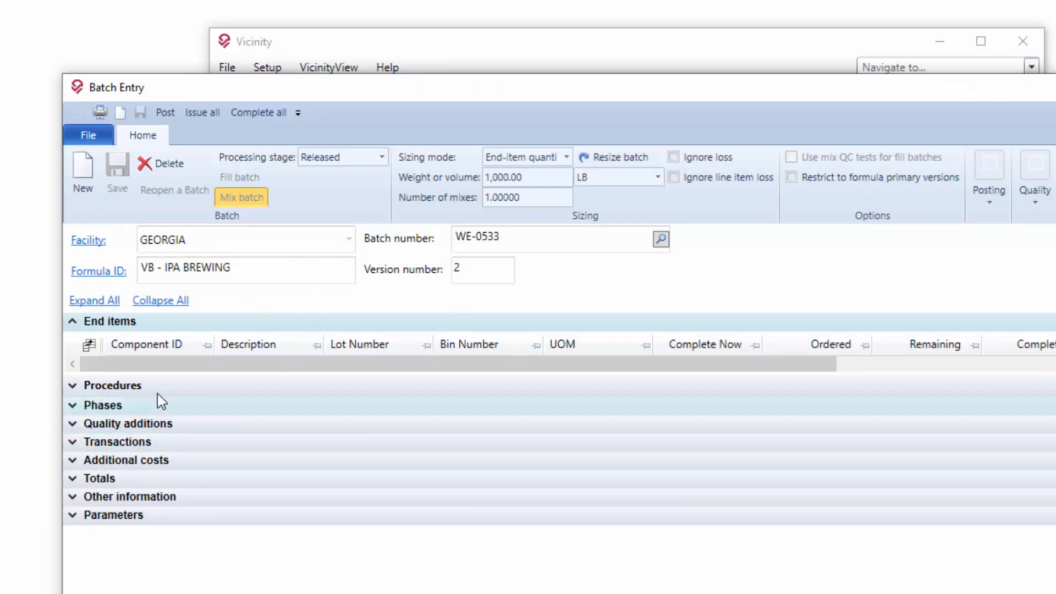
Insert VB - IPA WORT as a new end item in the batch
{"action": "left_click", "coordinate": [146, 349]}
{"action": "left_click", "coordinate": [81, 184]}
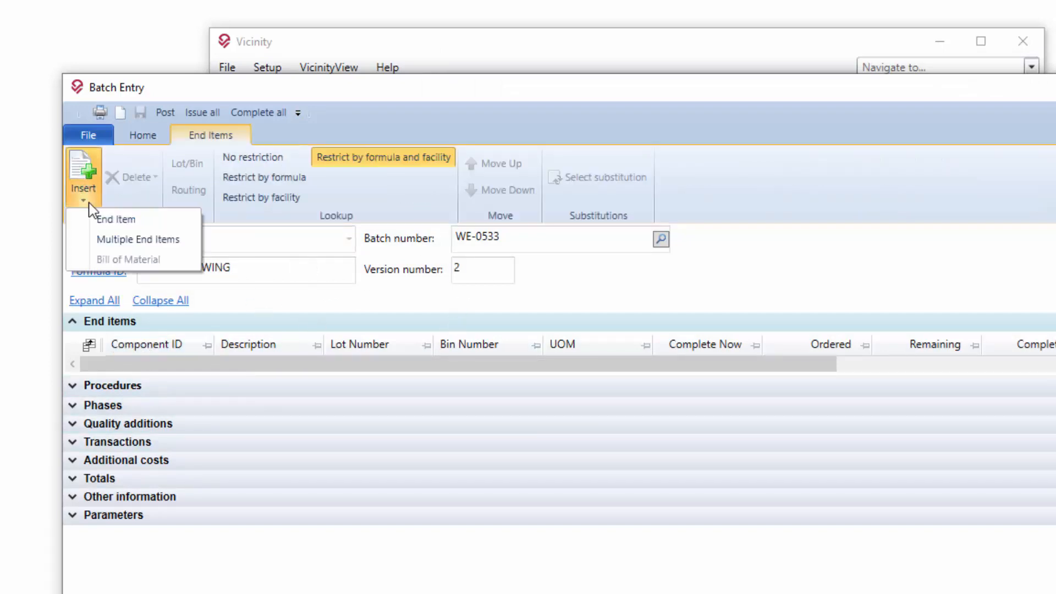
{"action": "left_click", "coordinate": [110, 215]}
{"action": "left_click", "coordinate": [203, 367]}
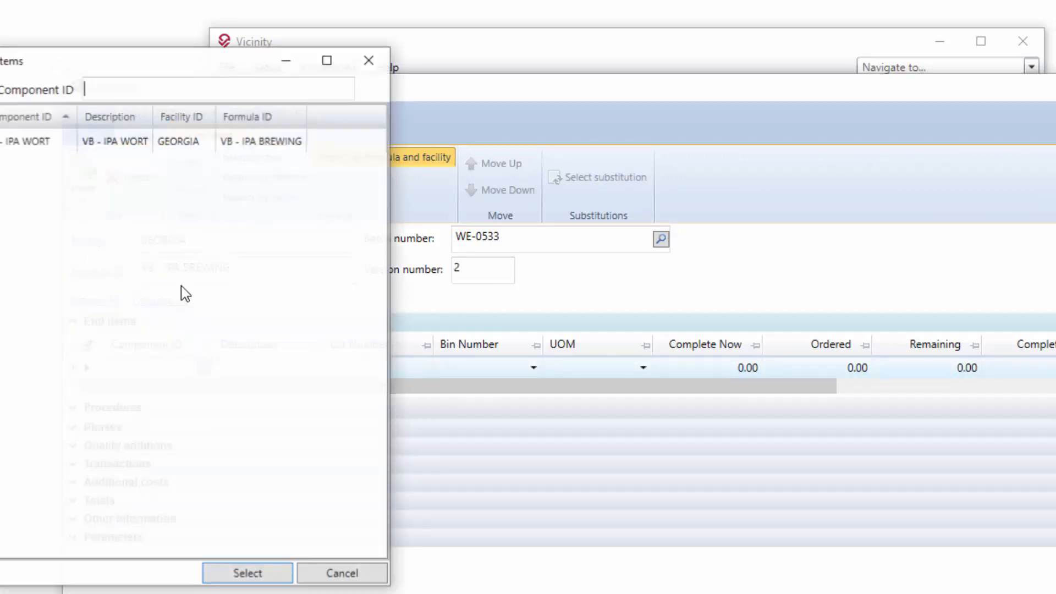
{"action": "double_click", "coordinate": [52, 149]}
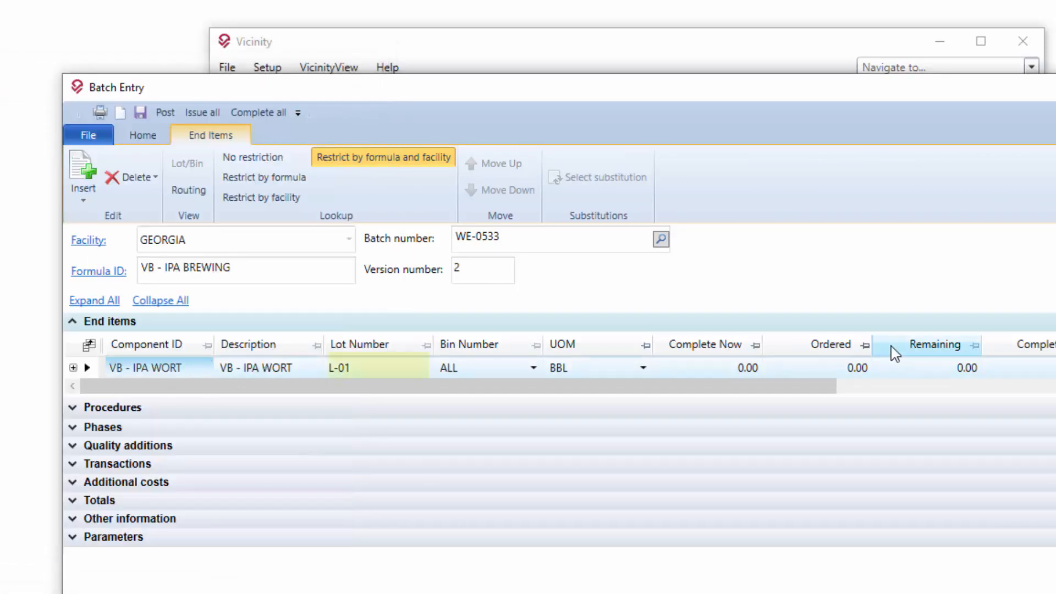
Set the ordered quantity of the new VB - IPA WORT end item to 50
{"action": "left_click_drag", "start_coordinate": [361, 368], "coordinate": [331, 370]}
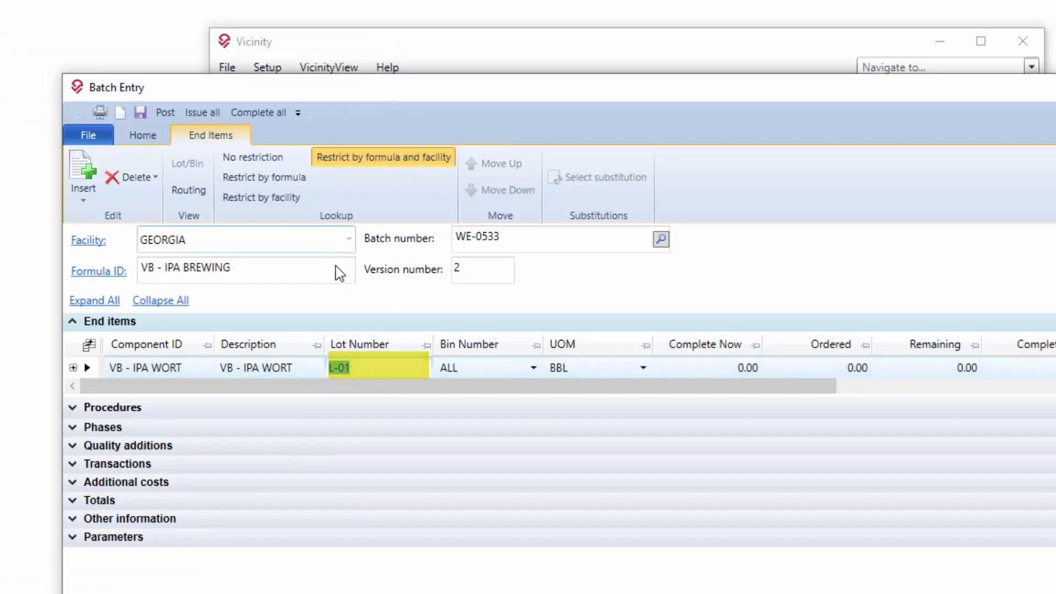
{"action": "left_click", "coordinate": [836, 369]}
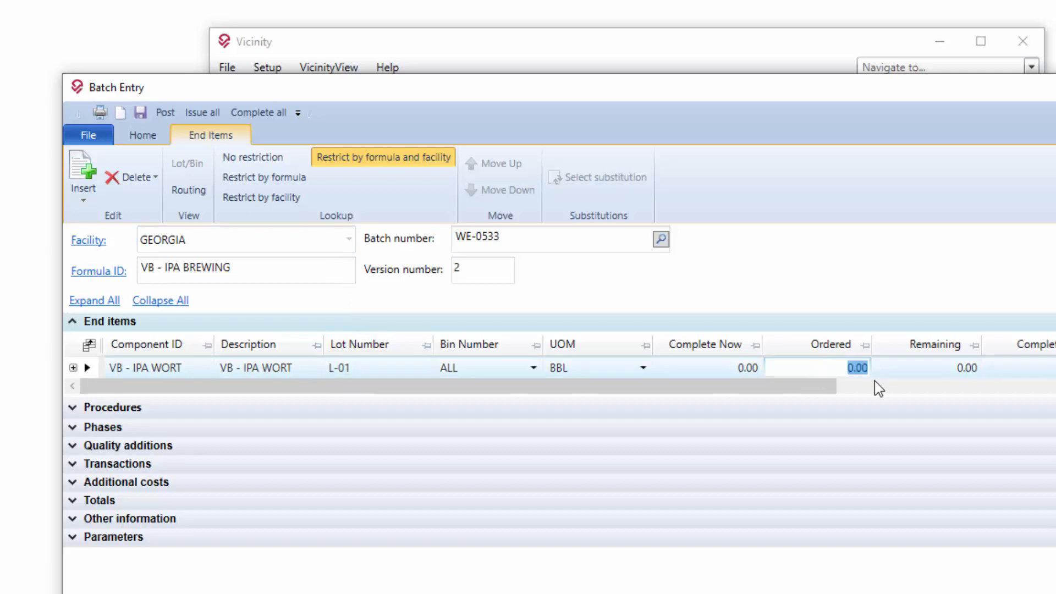
{"action": "type", "text": "50"}
{"action": "key", "text": "Tab"}
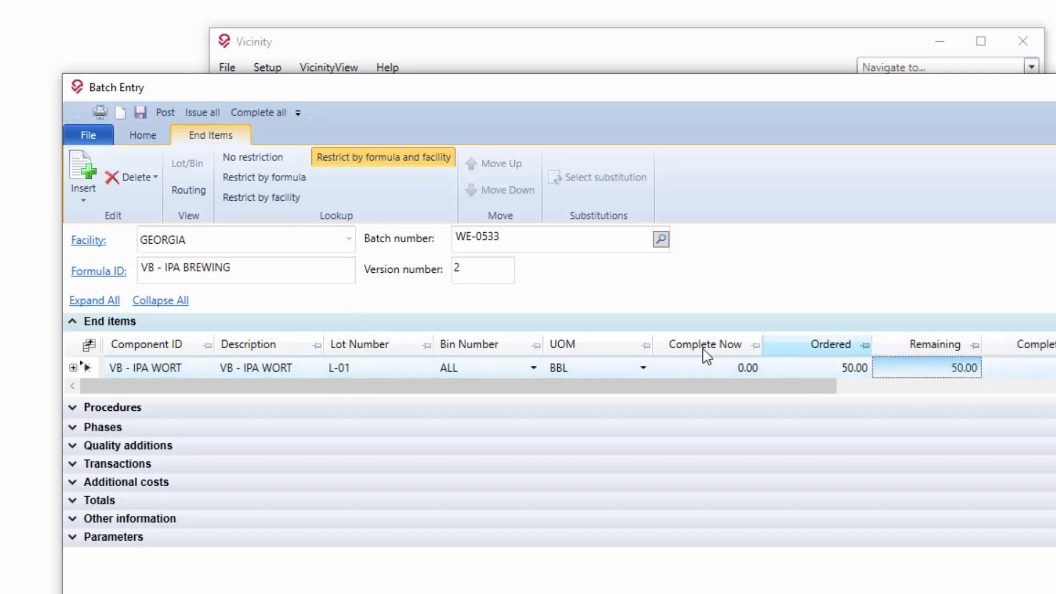
{"action": "left_click", "coordinate": [699, 377]}
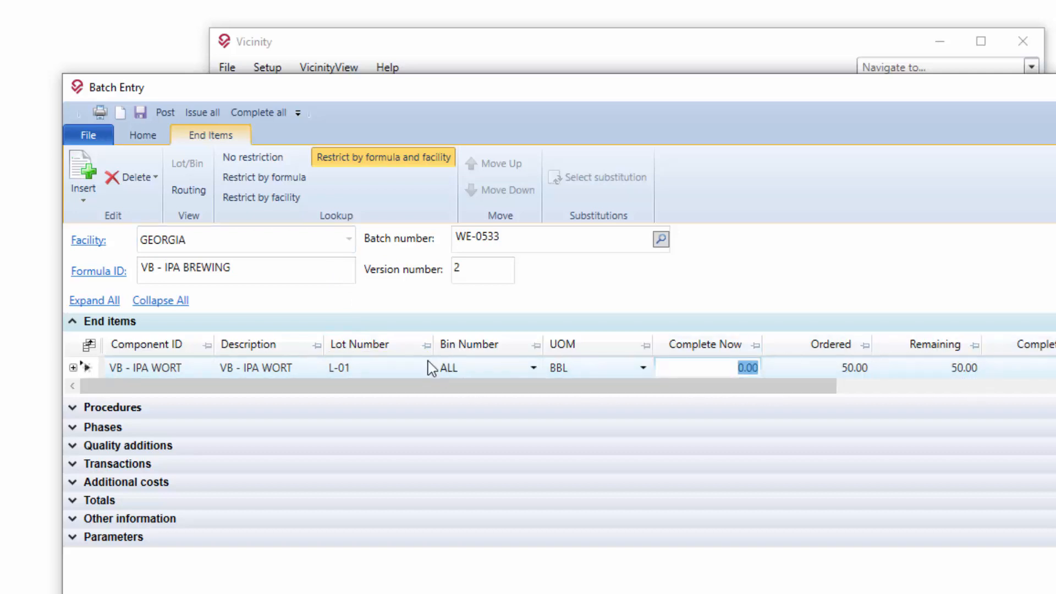
Remove the assigned lot number from the new VB - IPA WORT end item
{"action": "left_click", "coordinate": [370, 370]}
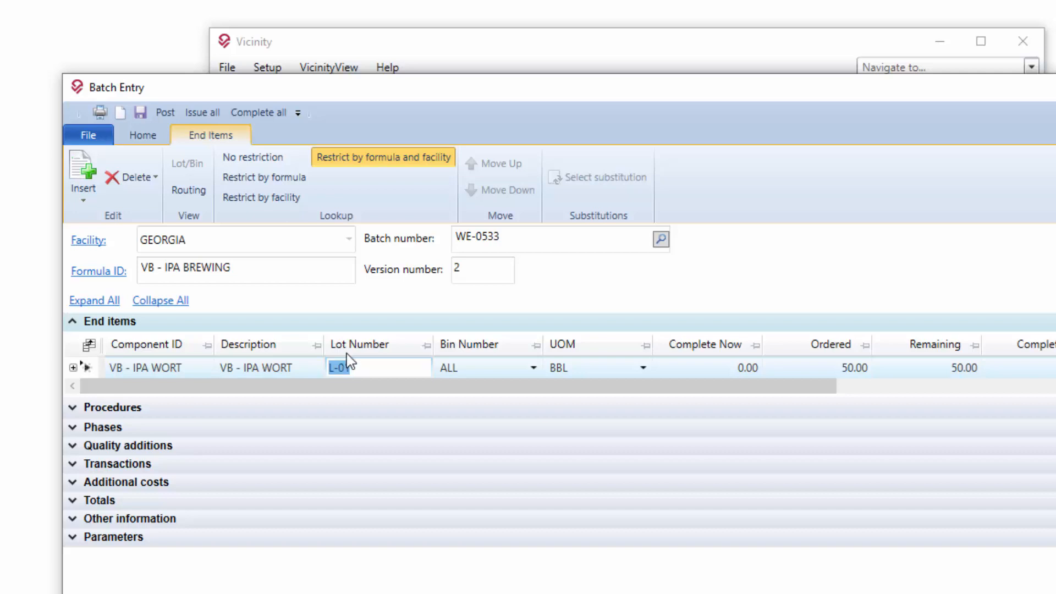
{"action": "key", "text": "Delete"}
{"action": "key", "text": "Tab"}
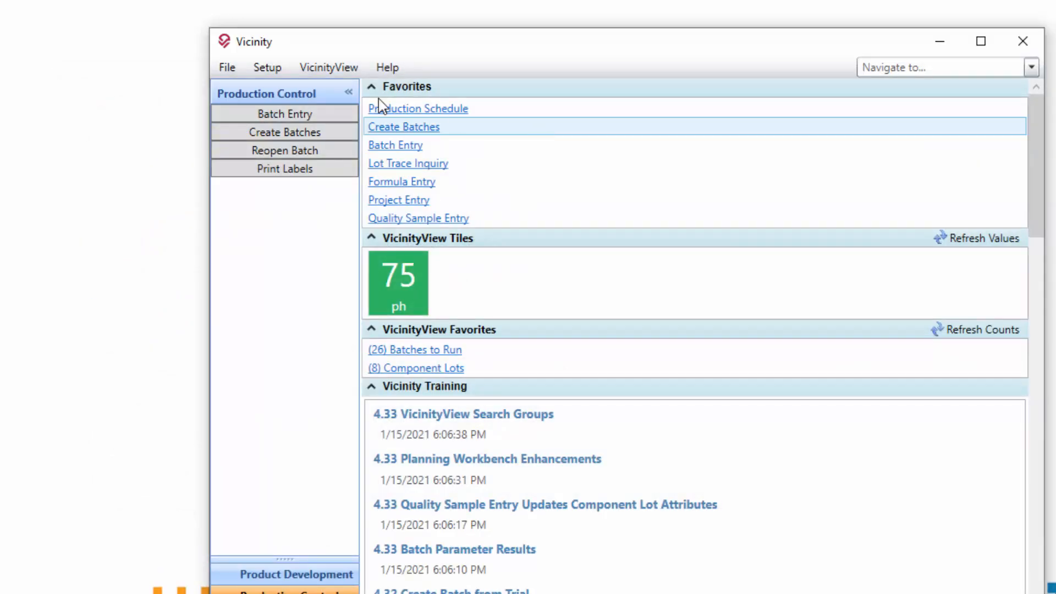
In the facilities setup, enable "Assign lot number when end item added" in the GEORGIA facility's lot number definition
{"action": "left_click", "coordinate": [267, 68]}
{"action": "mouse_move", "coordinate": [267, 109]}
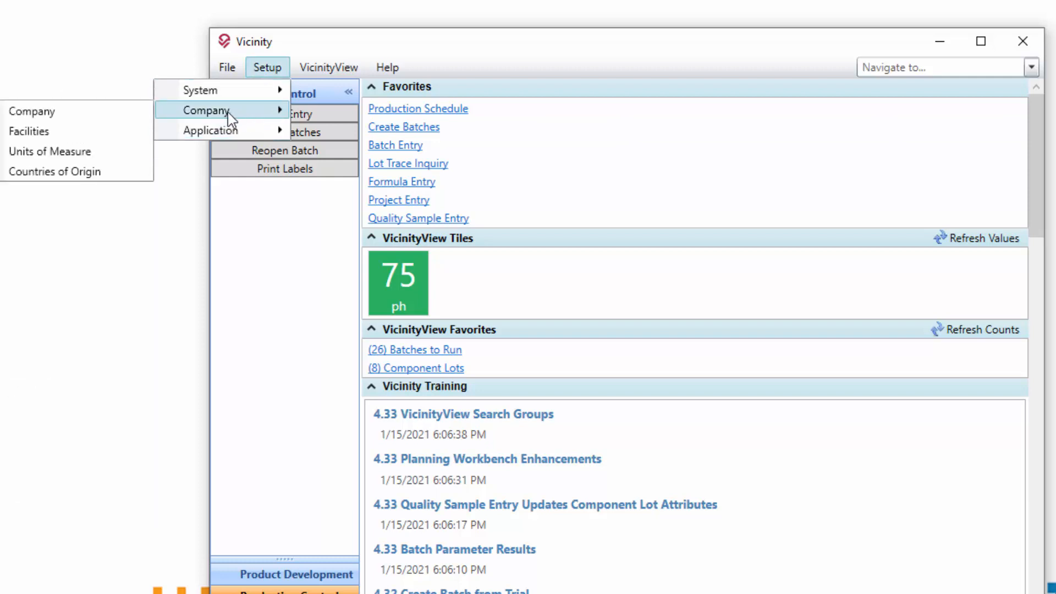
{"action": "left_click", "coordinate": [36, 137]}
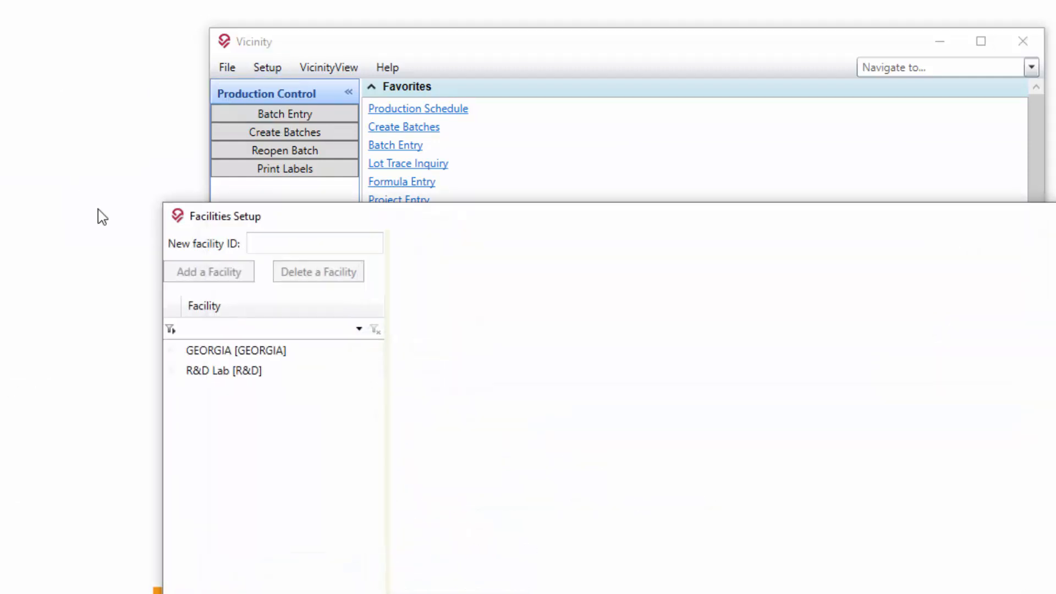
{"action": "left_click", "coordinate": [270, 351]}
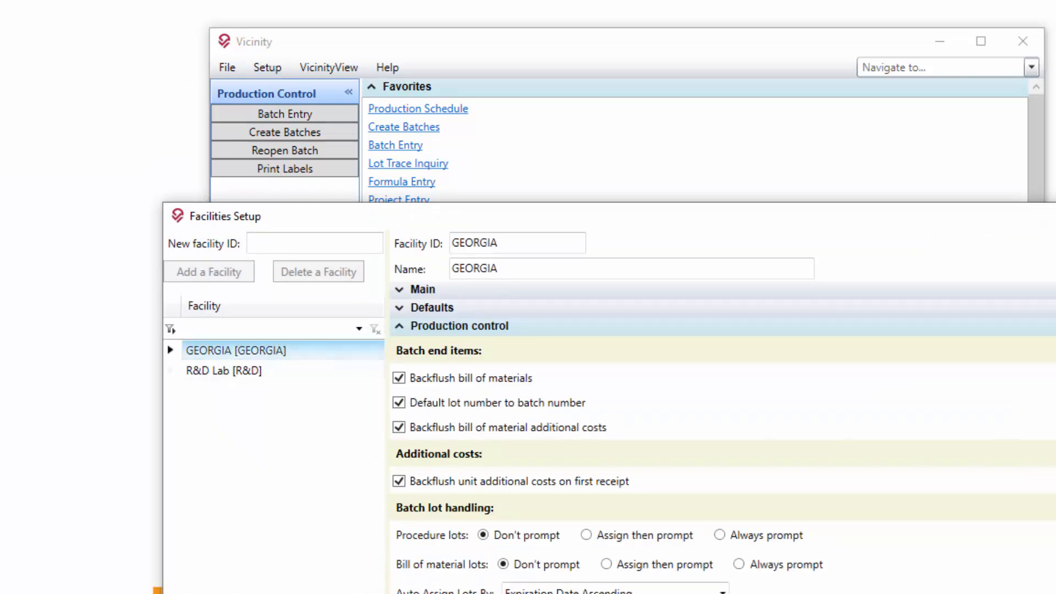
{"action": "scroll", "coordinate": [723, 437], "scroll_direction": "down", "scroll_amount": 5}
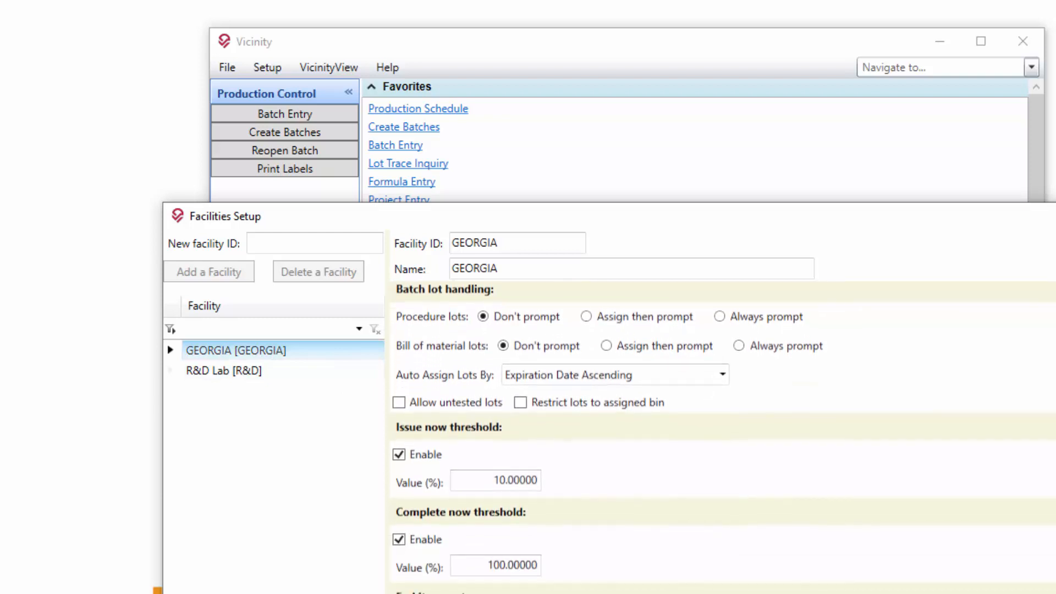
{"action": "scroll", "coordinate": [723, 437], "scroll_direction": "down", "scroll_amount": 3}
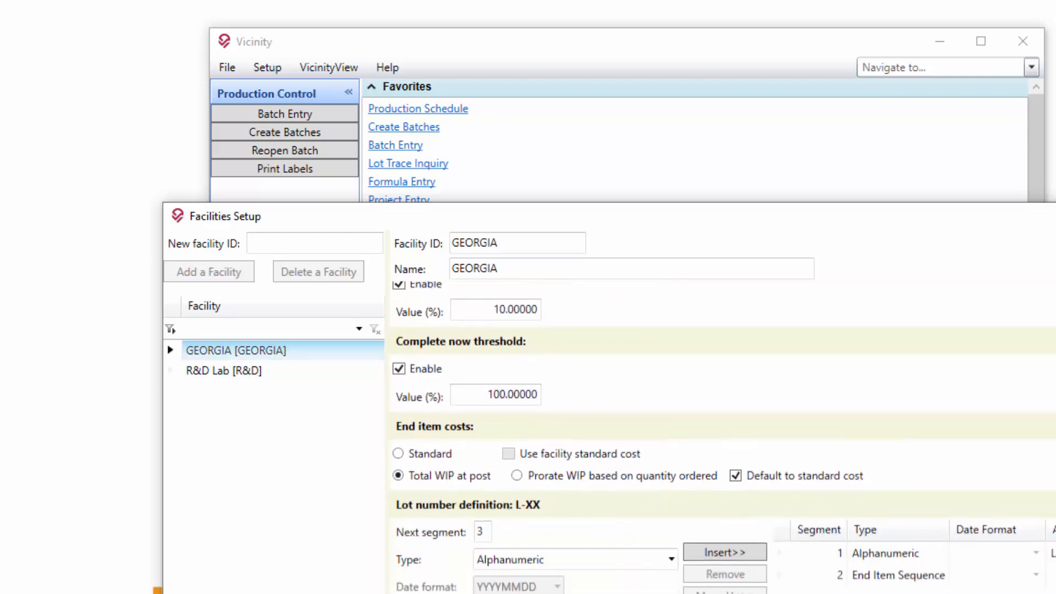
{"action": "scroll", "coordinate": [723, 437], "scroll_direction": "down", "scroll_amount": 2}
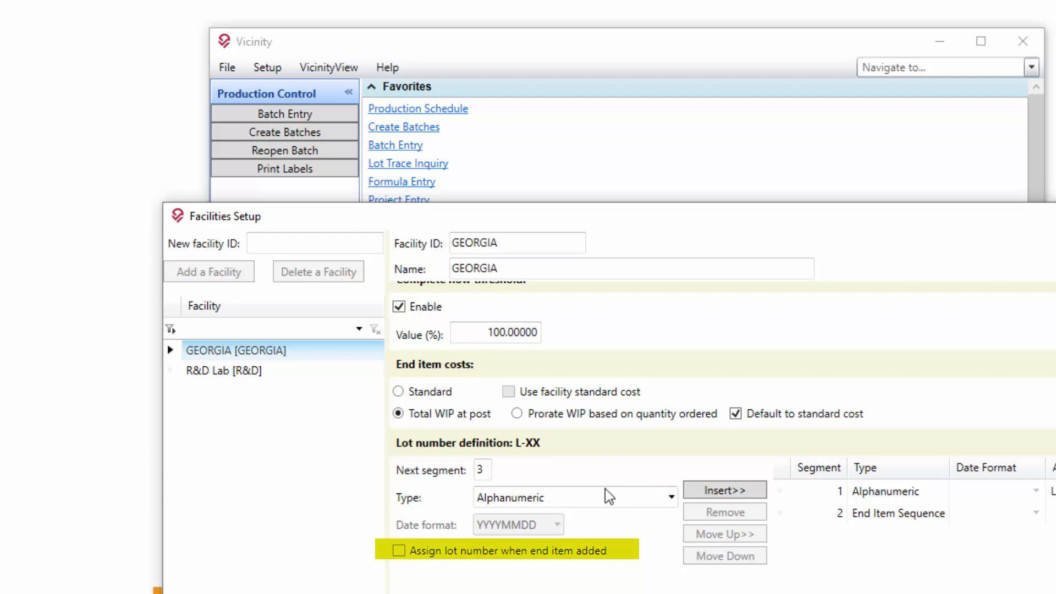
{"action": "left_click", "coordinate": [399, 556]}
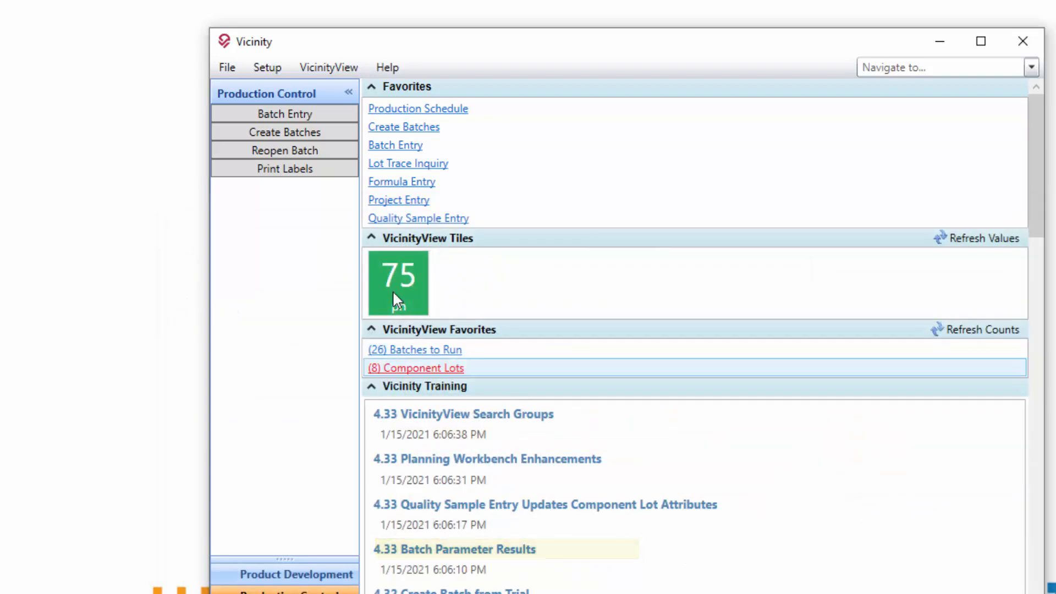
Open batch WE-0533 of the GEORGIA facility in Batch Entry
{"action": "left_click", "coordinate": [406, 152]}
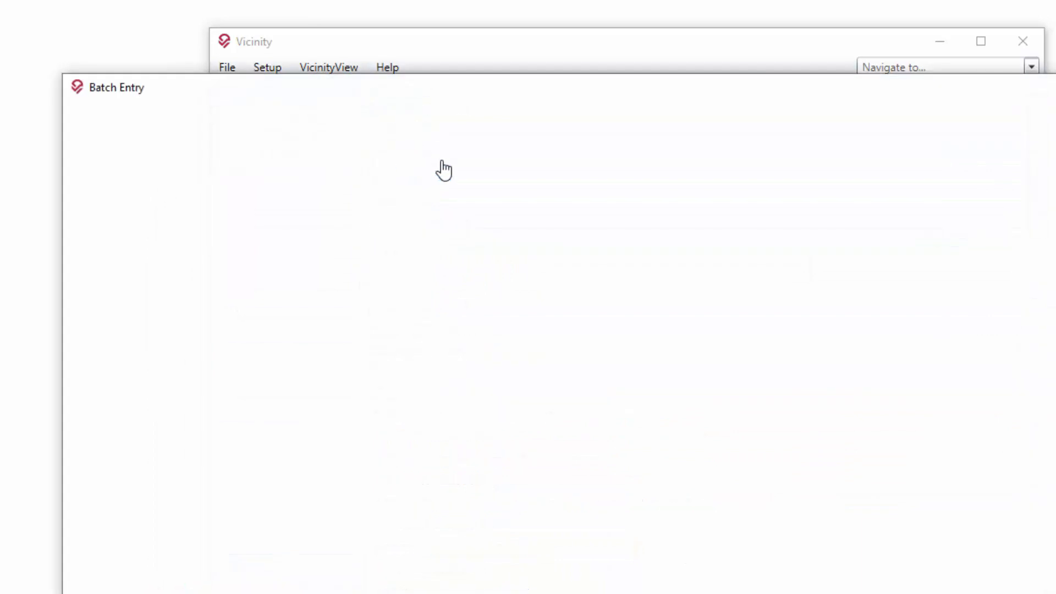
{"action": "type", "text": "533"}
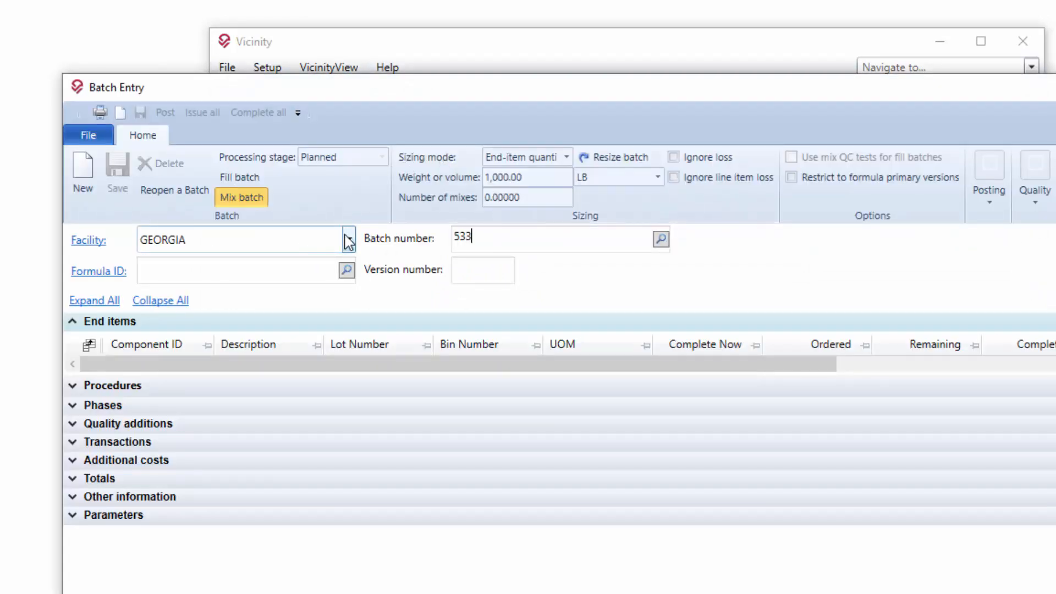
{"action": "key", "text": "Return"}
{"action": "double_click", "coordinate": [498, 135]}
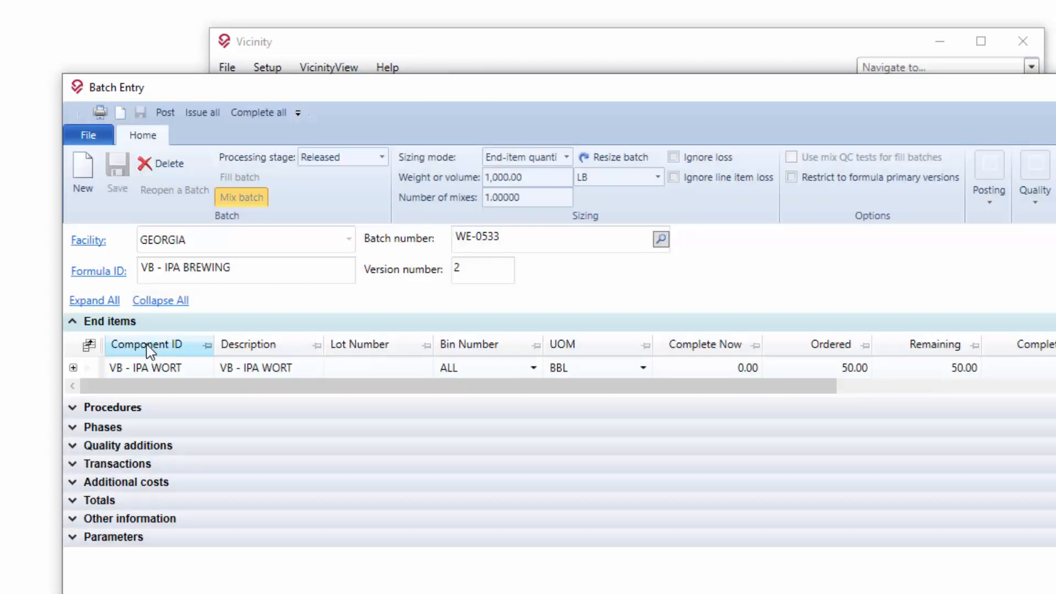
Delete the VB - IPA WORT end item from batch WE-0533
{"action": "left_click", "coordinate": [132, 367]}
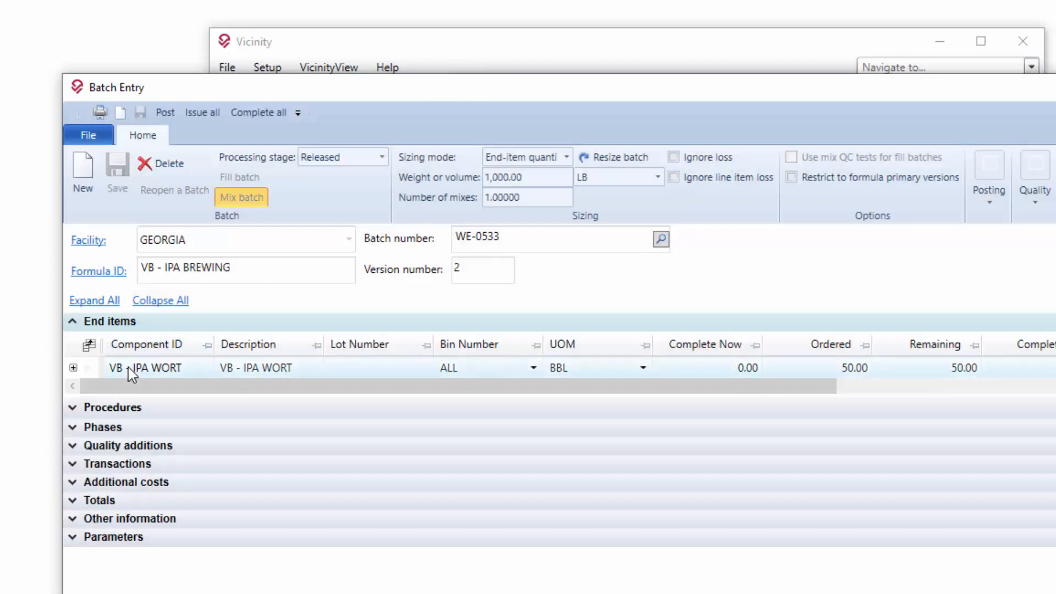
{"action": "left_click", "coordinate": [133, 368]}
{"action": "left_click", "coordinate": [137, 179]}
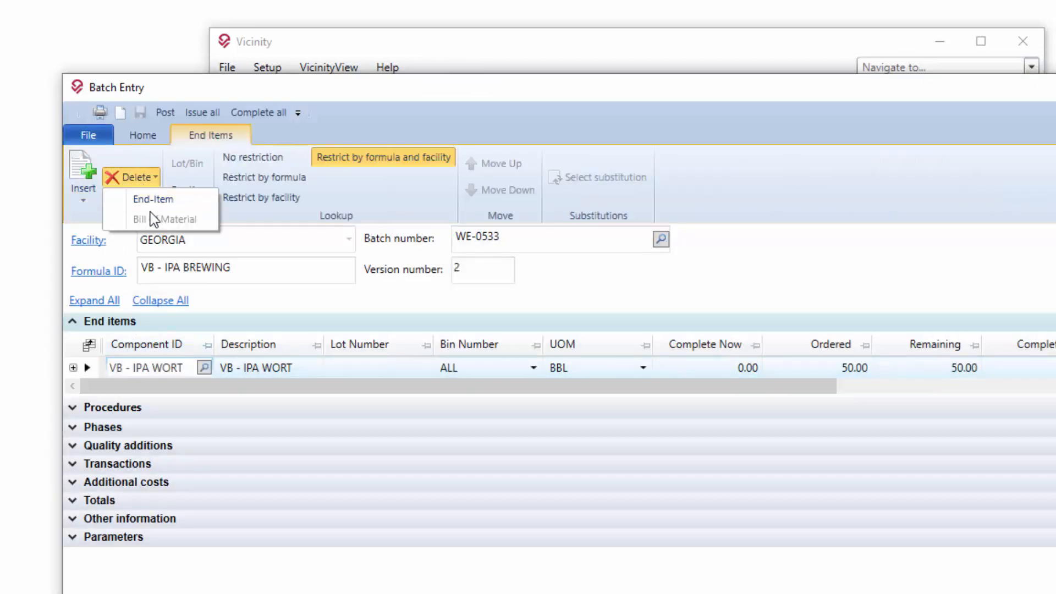
{"action": "left_click", "coordinate": [146, 198]}
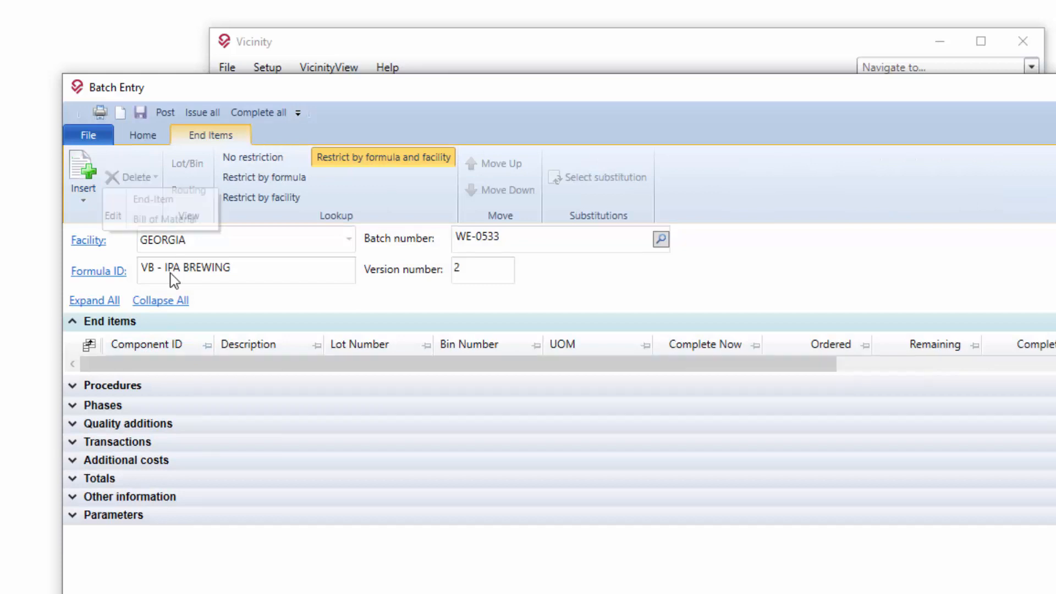
Insert a new end item in the batch and choose VB - IPA WORT as its component
{"action": "left_click", "coordinate": [87, 172]}
{"action": "left_click", "coordinate": [115, 220]}
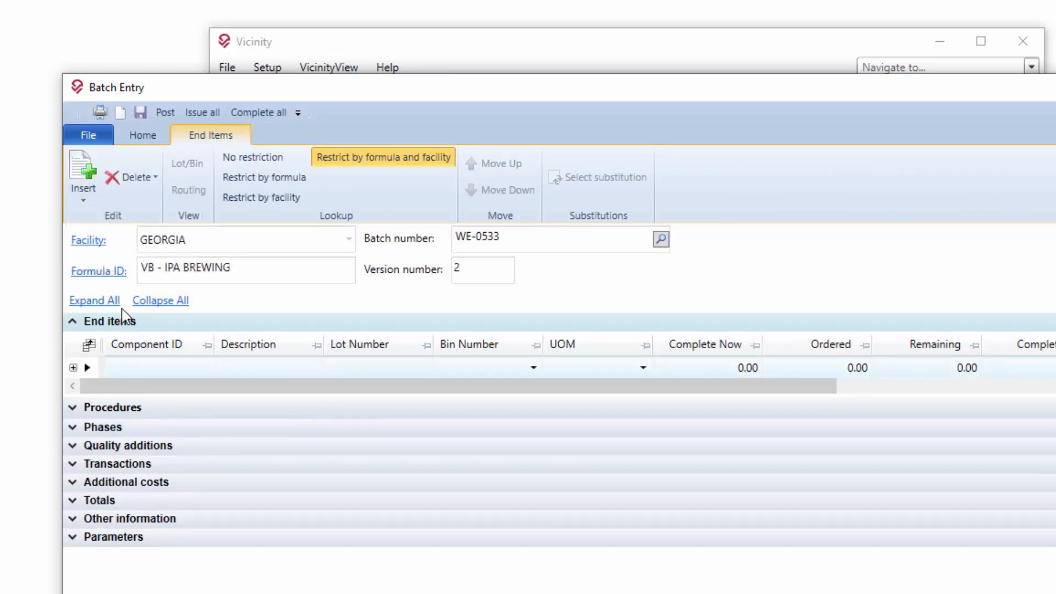
{"action": "left_click", "coordinate": [204, 367]}
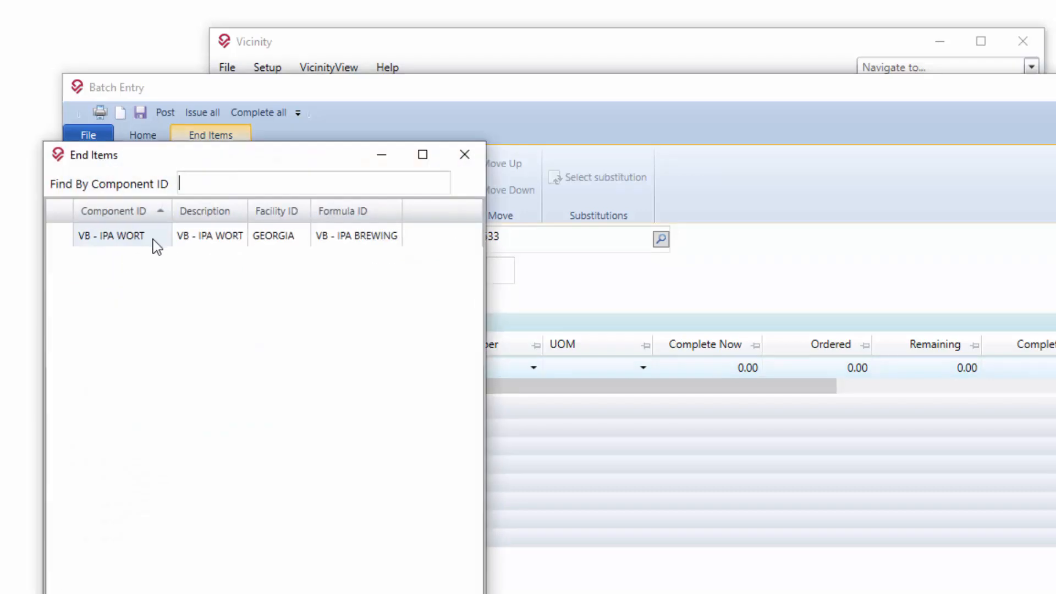
{"action": "double_click", "coordinate": [136, 242]}
Check the lot number assigned to the newly added end item and close the batch without saving changes
{"action": "left_click", "coordinate": [352, 368]}
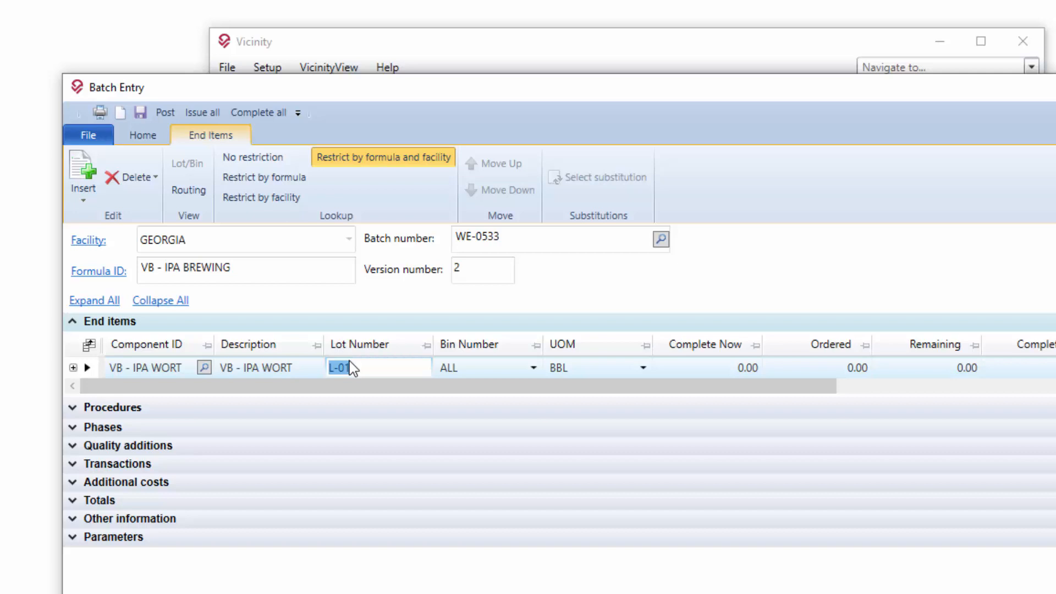
{"action": "left_click", "coordinate": [732, 370]}
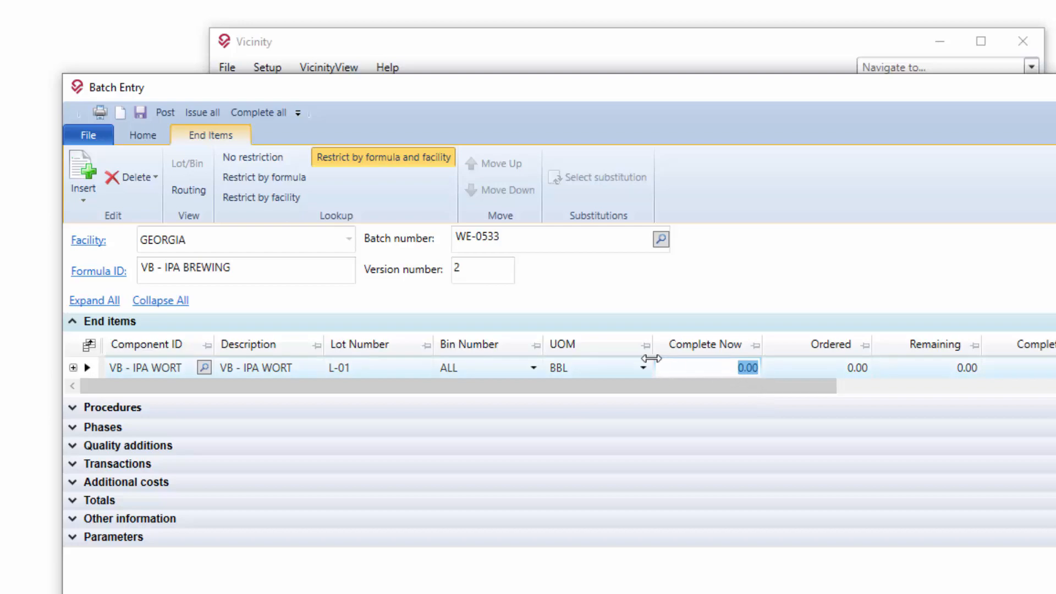
{"action": "key", "text": "alt+F4"}
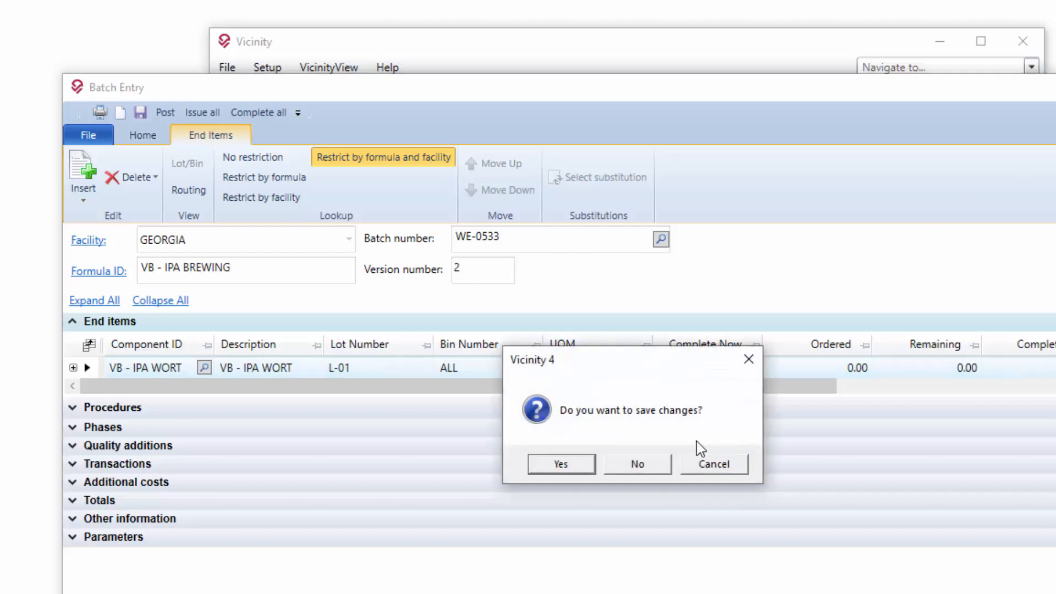
{"action": "left_click", "coordinate": [634, 465]}
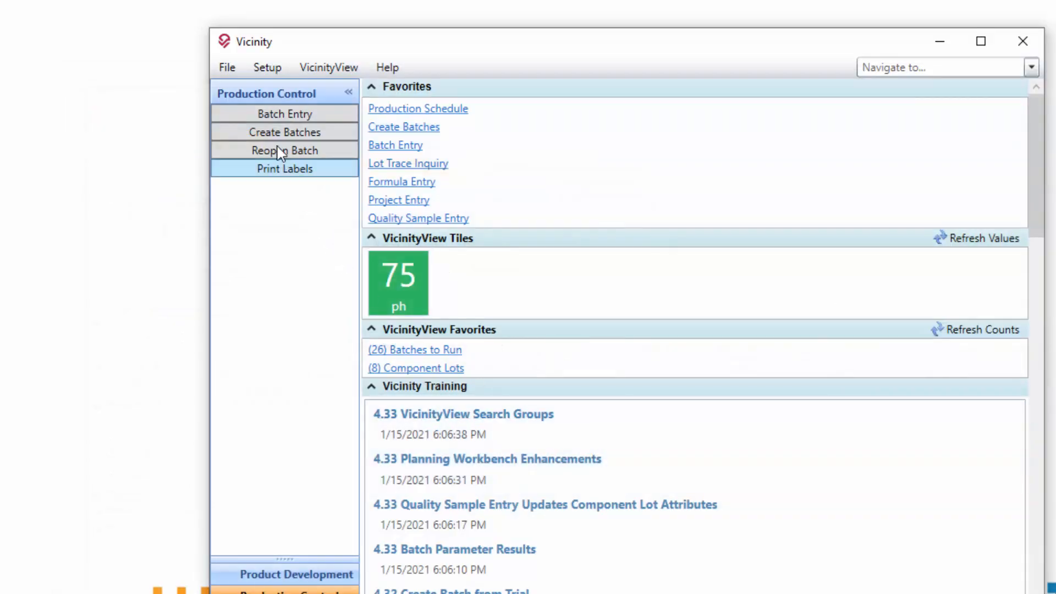
In Create Batches, load the planned orders and prepare a new batch from the VB - IPA WORT order under VB - IPA BREWING
{"action": "left_click", "coordinate": [270, 134]}
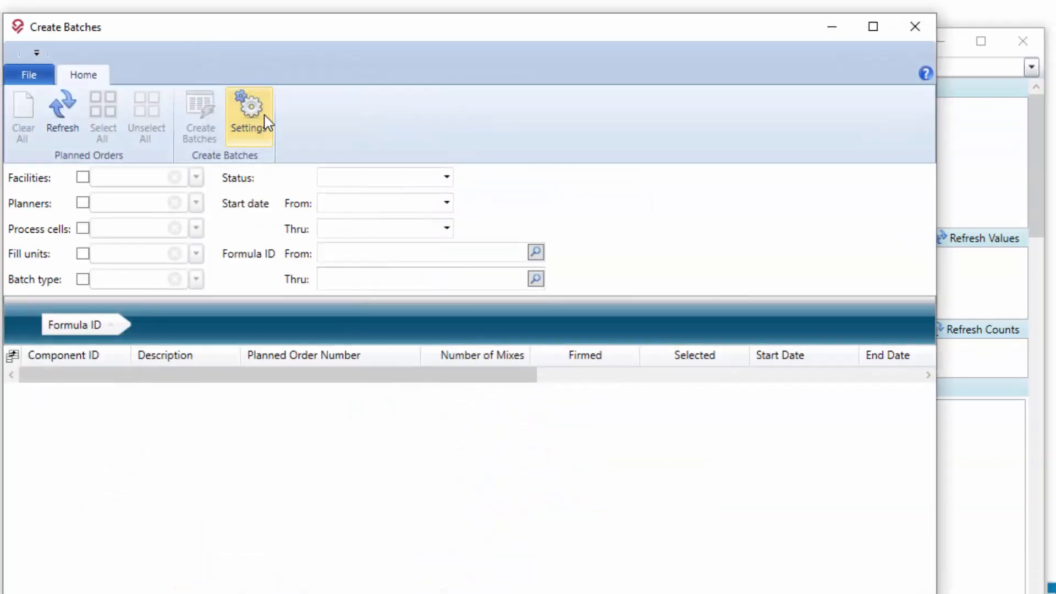
{"action": "left_click", "coordinate": [64, 105]}
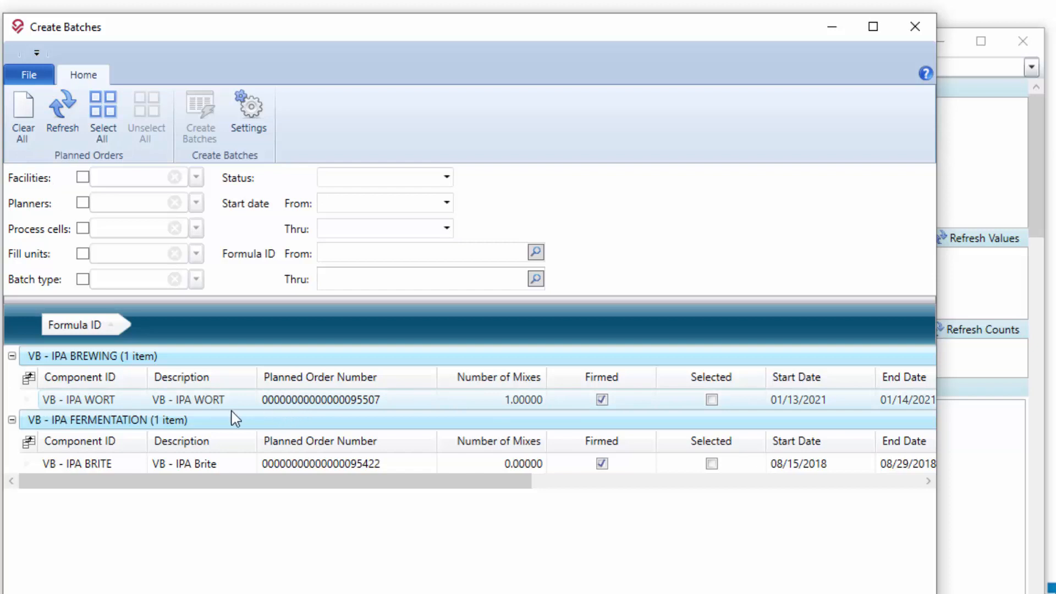
{"action": "left_click", "coordinate": [64, 408]}
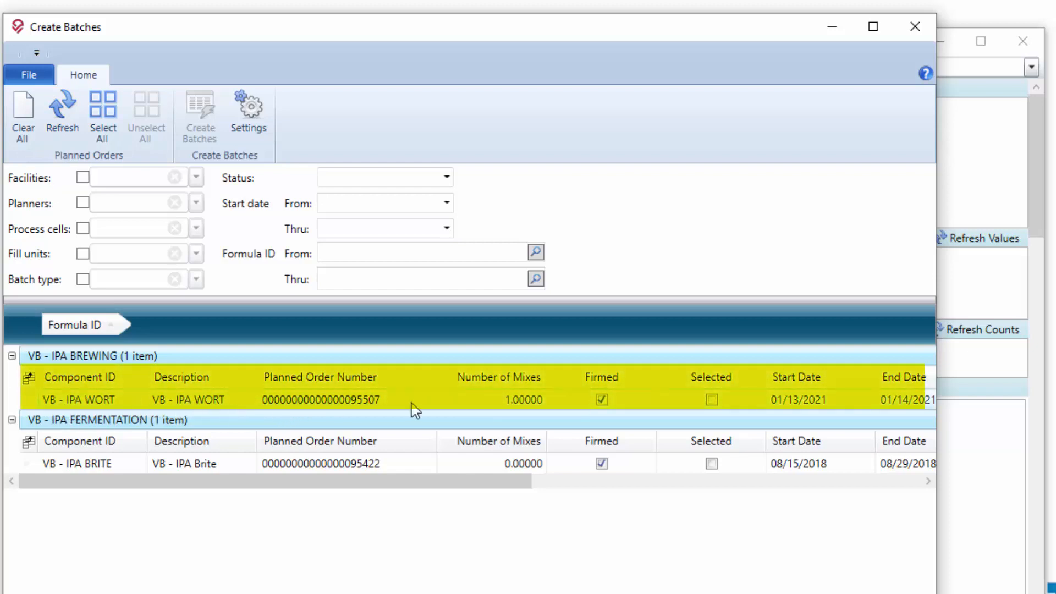
{"action": "left_click", "coordinate": [712, 400]}
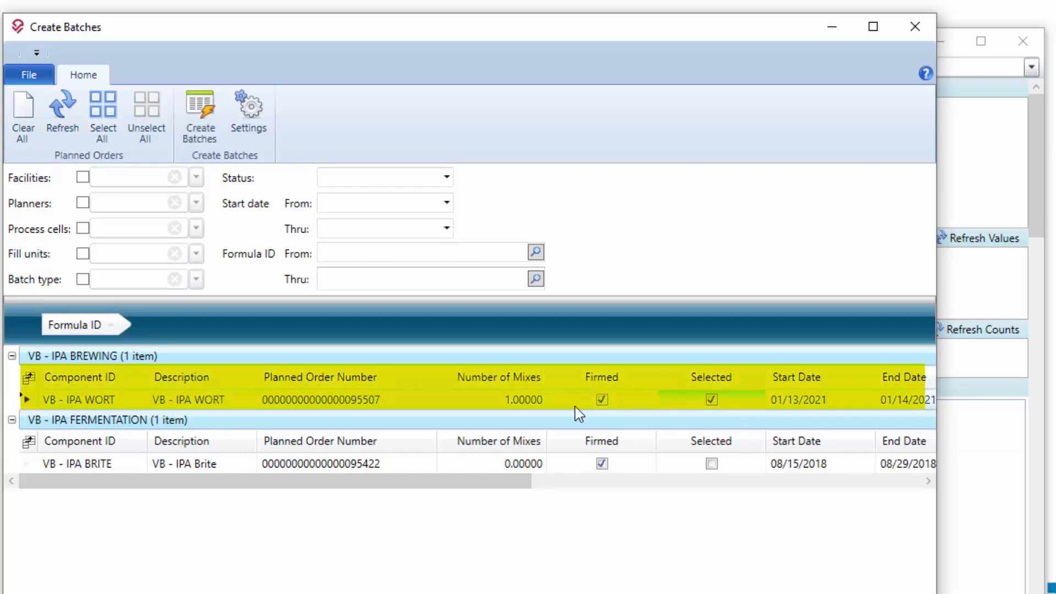
{"action": "left_click", "coordinate": [207, 137]}
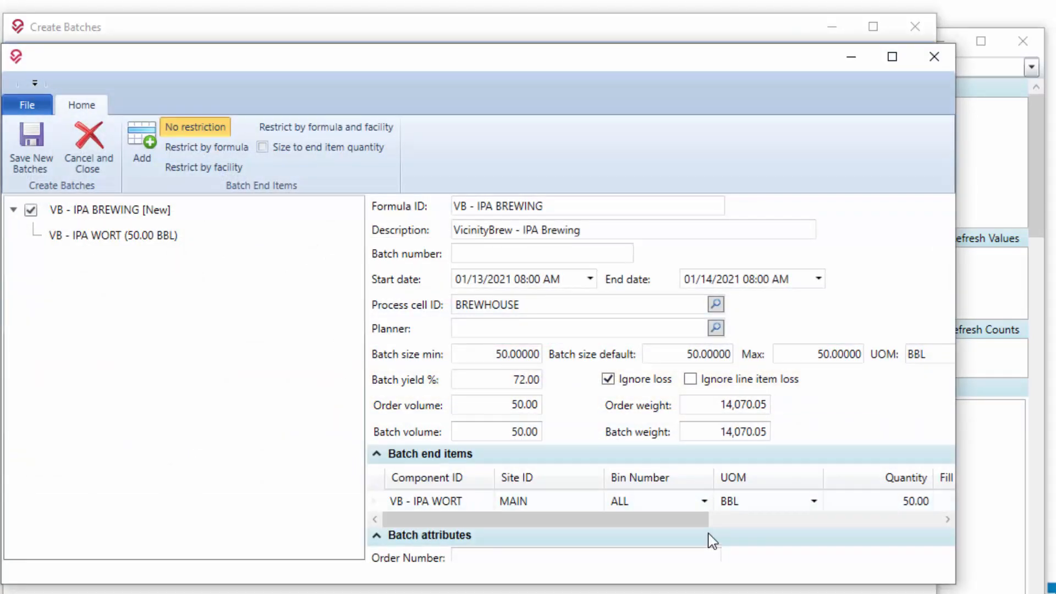
Move the Lot Number column between Bin Number and UOM in the new batch's end items grid
{"action": "left_click_drag", "start_coordinate": [686, 530], "coordinate": [828, 521]}
{"action": "left_click", "coordinate": [813, 502]}
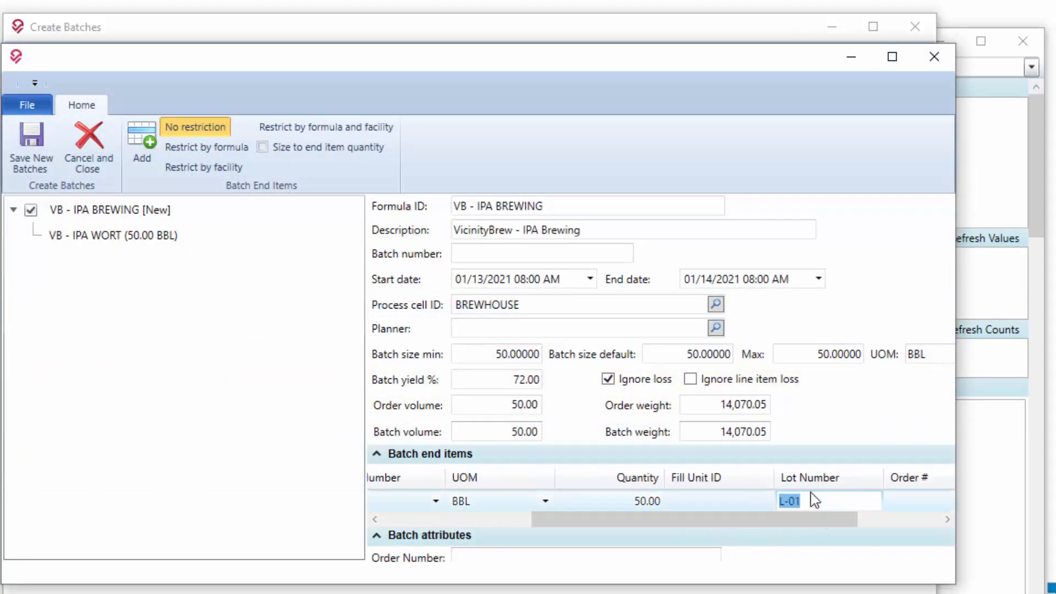
{"action": "left_click_drag", "start_coordinate": [560, 484], "coordinate": [447, 477]}
{"action": "left_click_drag", "start_coordinate": [599, 521], "coordinate": [272, 536]}
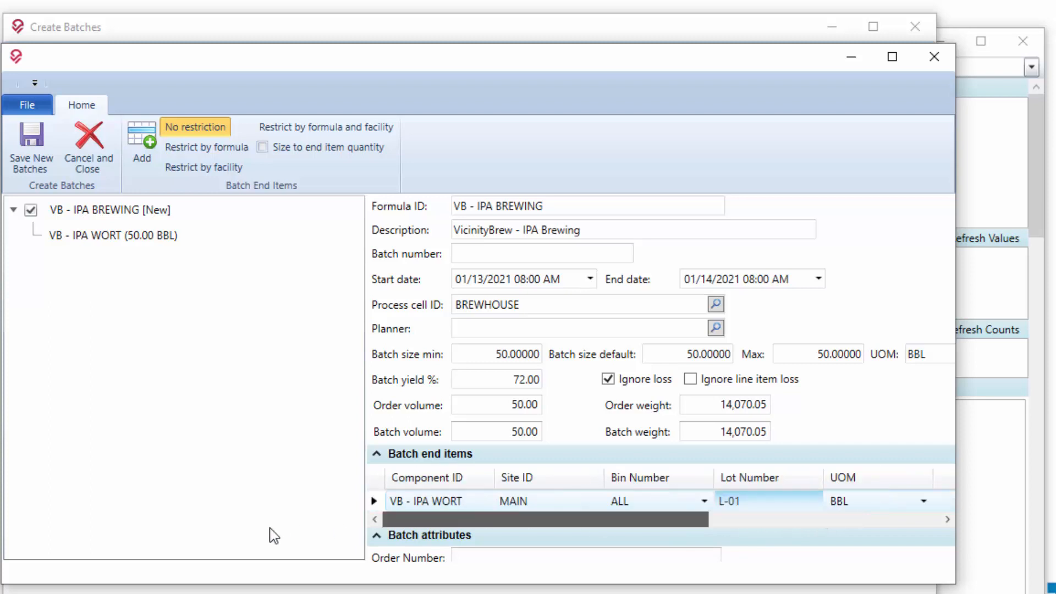
Check the lot number assigned to VB - IPA WORT and close batch creation without saving the new batch
{"action": "left_click", "coordinate": [758, 507]}
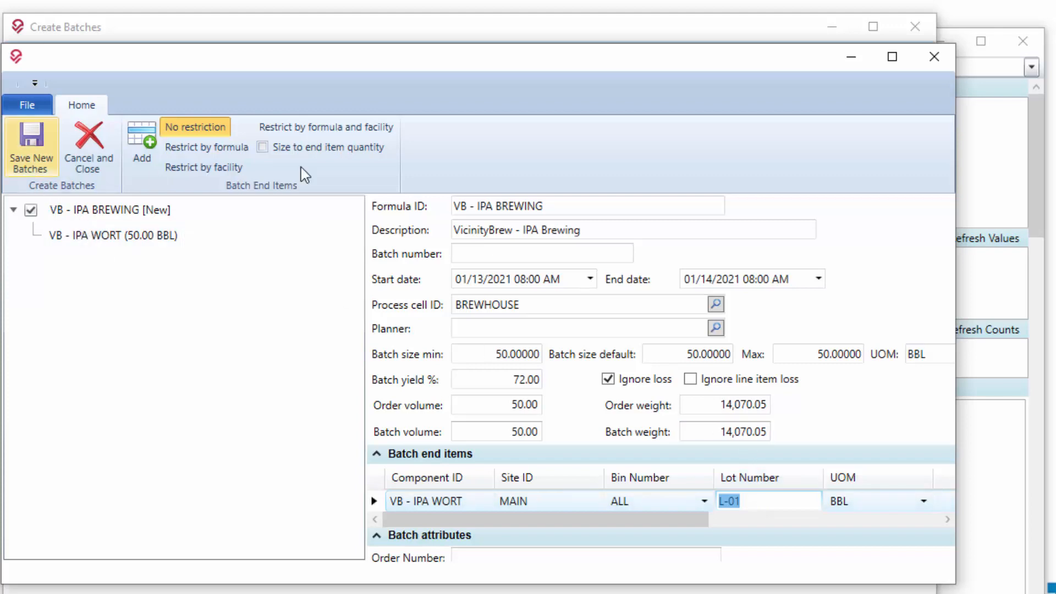
{"action": "left_click", "coordinate": [941, 59]}
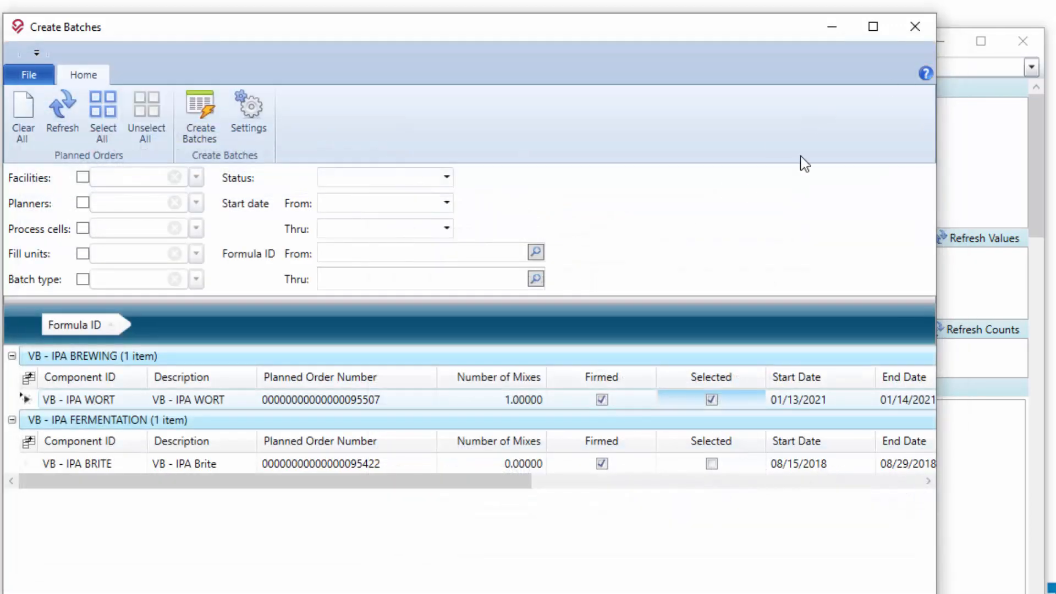
{"action": "left_click", "coordinate": [929, 21]}
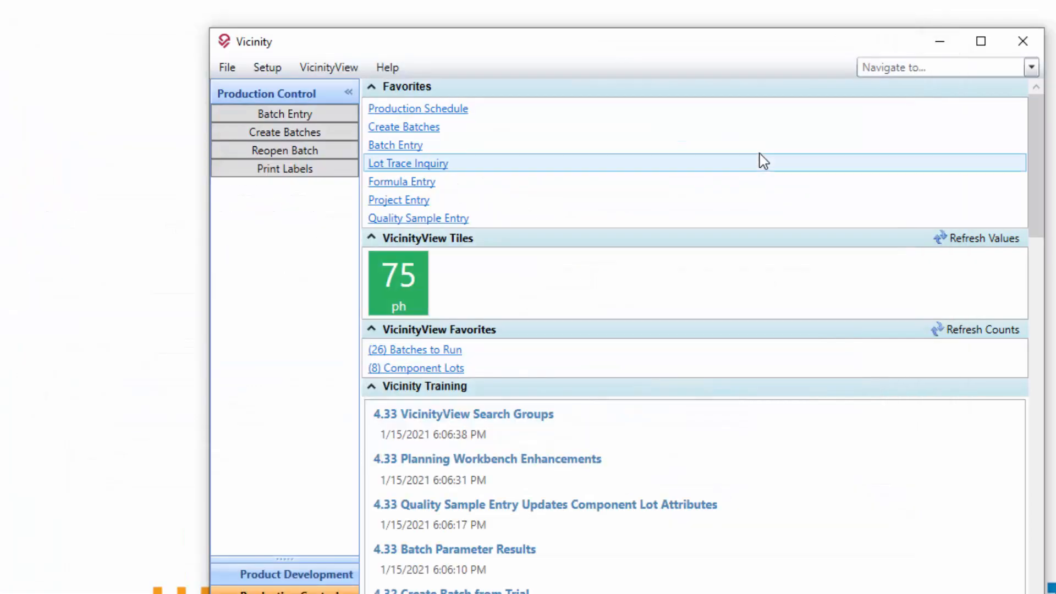